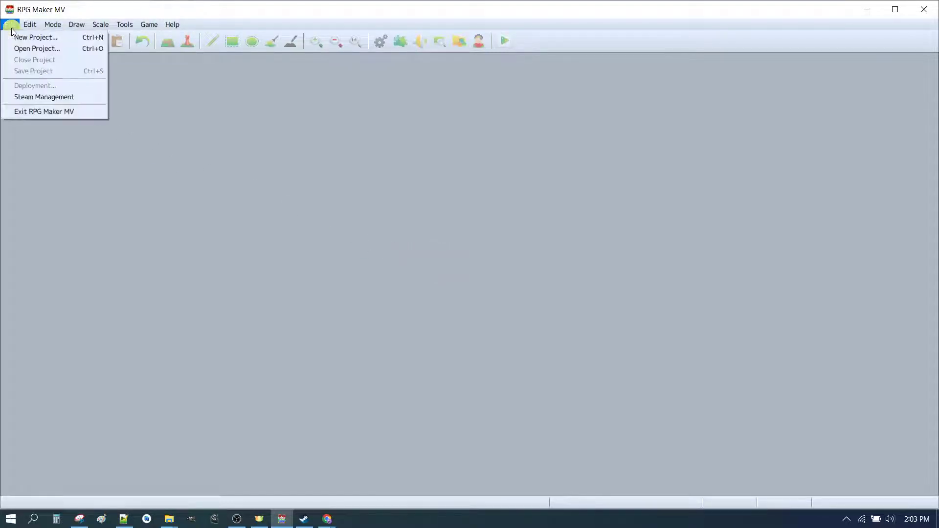
- Create a new RPG Maker MV project named Level2
{"action": "left_click", "coordinate": [20, 37]}
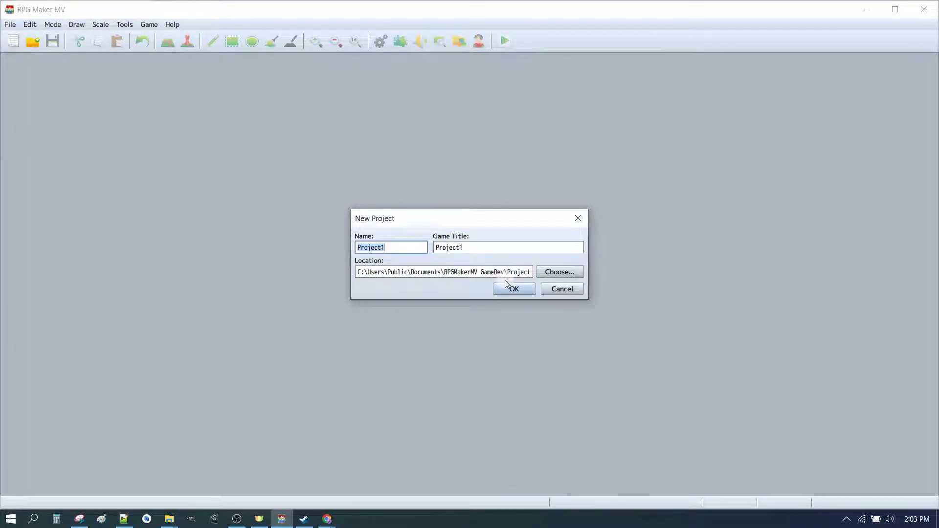
{"action": "type", "text": "Level1"}
{"action": "left_click", "coordinate": [505, 283]}
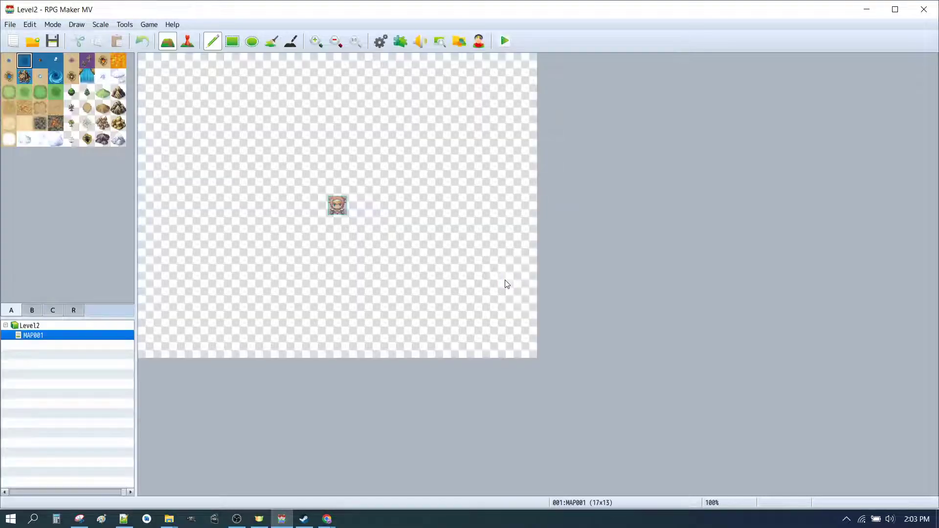
- Paint a grass tile and flood-fill the whole of MAP001 with grass
{"action": "left_click", "coordinate": [24, 93]}
{"action": "left_click", "coordinate": [243, 112]}
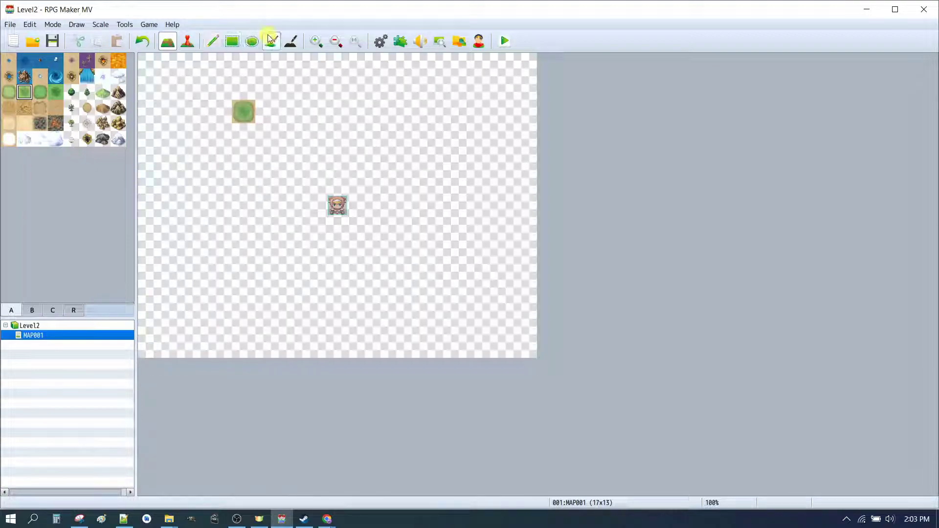
{"action": "left_click", "coordinate": [271, 41]}
{"action": "left_click", "coordinate": [269, 128]}
- Paint water along the left edge and top-right corner, then undo it all
{"action": "left_click", "coordinate": [24, 60]}
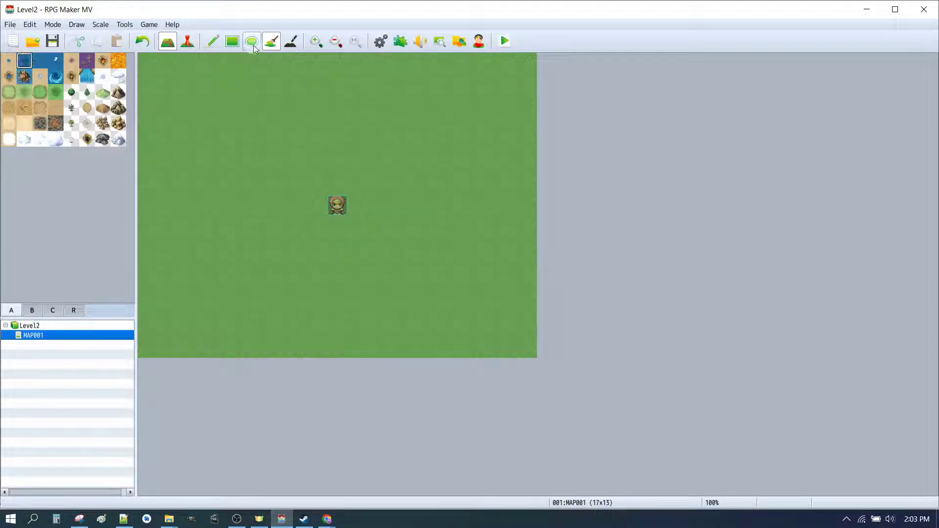
{"action": "left_click", "coordinate": [213, 41]}
{"action": "mouse_move", "coordinate": [152, 61]}
{"action": "left_mouse_down"}
{"action": "mouse_move", "coordinate": [135, 96]}
{"action": "mouse_move", "coordinate": [141, 88]}
{"action": "mouse_move", "coordinate": [158, 350]}
{"action": "mouse_move", "coordinate": [361, 371]}
{"action": "mouse_move", "coordinate": [334, 337]}
{"action": "mouse_move", "coordinate": [151, 335]}
{"action": "mouse_move", "coordinate": [351, 349]}
{"action": "mouse_move", "coordinate": [501, 337]}
{"action": "mouse_move", "coordinate": [493, 346]}
{"action": "mouse_move", "coordinate": [522, 358]}
{"action": "mouse_move", "coordinate": [498, 274]}
{"action": "mouse_move", "coordinate": [517, 265]}
{"action": "mouse_move", "coordinate": [524, 307]}
{"action": "mouse_move", "coordinate": [509, 210]}
{"action": "mouse_move", "coordinate": [511, 153]}
{"action": "mouse_move", "coordinate": [528, 205]}
{"action": "mouse_move", "coordinate": [517, 84]}
{"action": "mouse_move", "coordinate": [526, 74]}
{"action": "mouse_move", "coordinate": [514, 66]}
{"action": "mouse_move", "coordinate": [179, 68]}
{"action": "mouse_move", "coordinate": [167, 118]}
{"action": "left_mouse_up"}
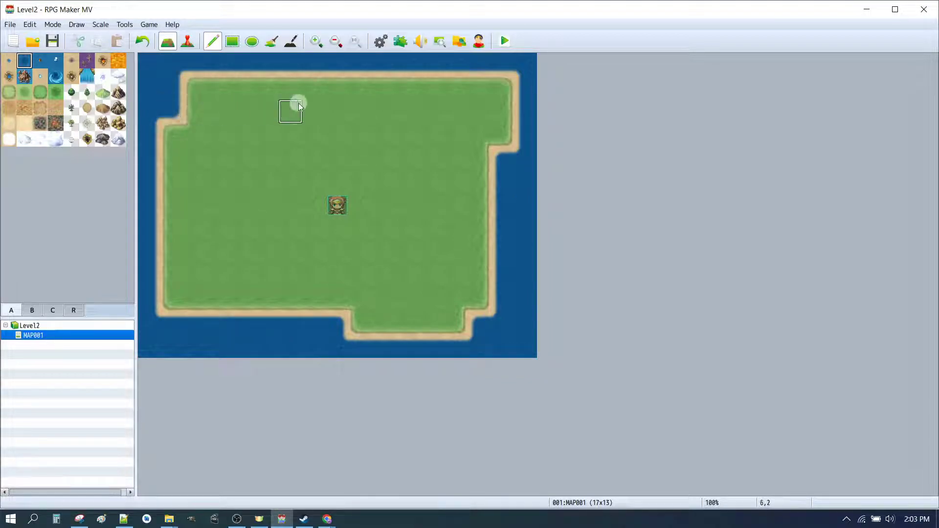
{"action": "mouse_move", "coordinate": [488, 88]}
{"action": "left_mouse_down"}
{"action": "mouse_move", "coordinate": [520, 124]}
{"action": "mouse_move", "coordinate": [496, 83]}
{"action": "mouse_move", "coordinate": [457, 96]}
{"action": "mouse_move", "coordinate": [492, 107]}
{"action": "left_mouse_up"}
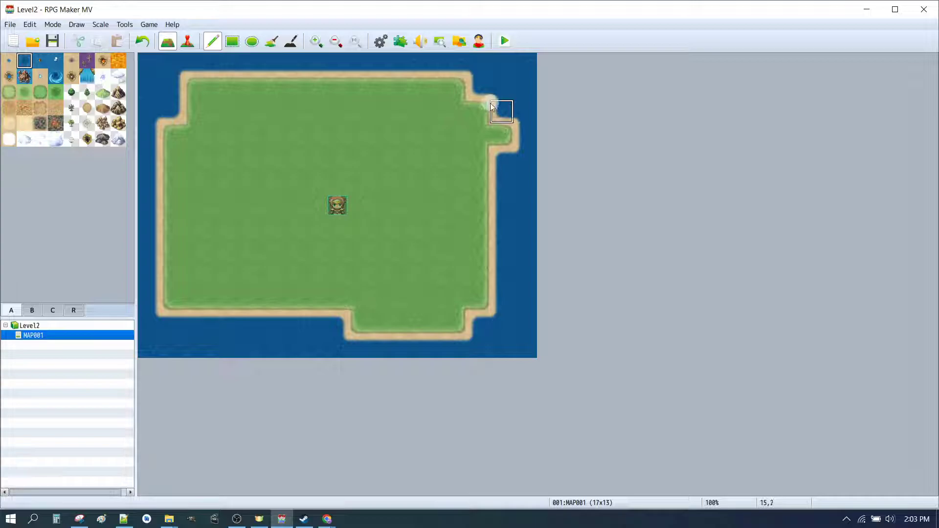
{"action": "key", "text": "ctrl+z"}
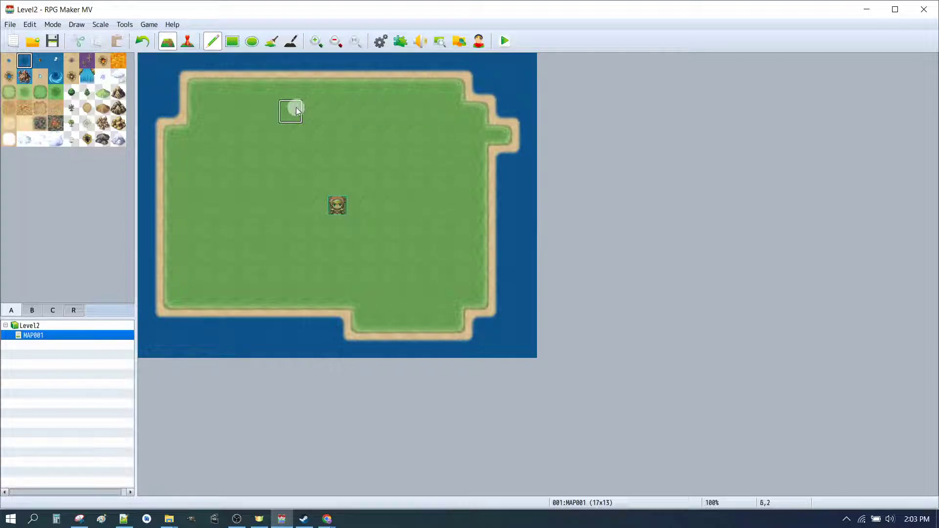
{"action": "key", "text": "ctrl+z"}
{"action": "key", "text": "ctrl+z"}
{"action": "key", "text": "ctrl+z"}
{"action": "key", "text": "ctrl+z"}
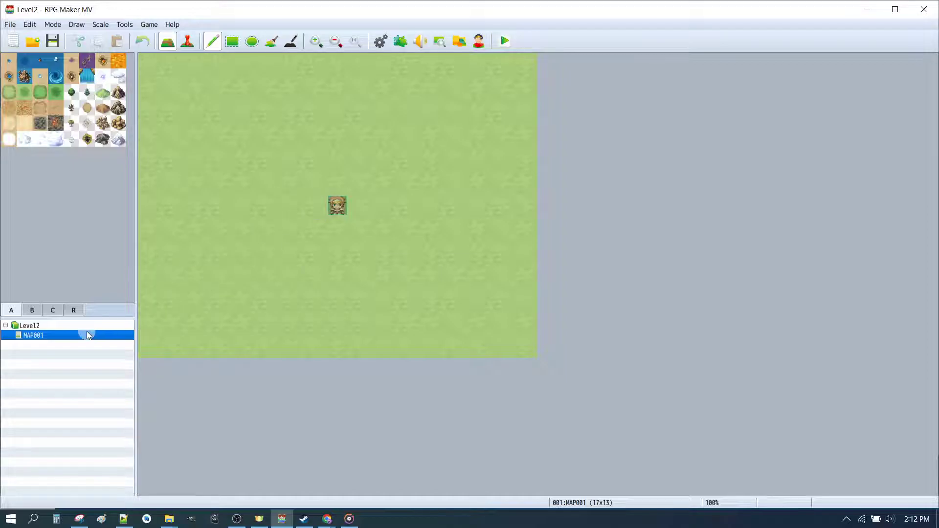
- Rename MAP001 to Start
{"action": "left_click", "coordinate": [47, 336]}
{"action": "double_click", "coordinate": [46, 336]}
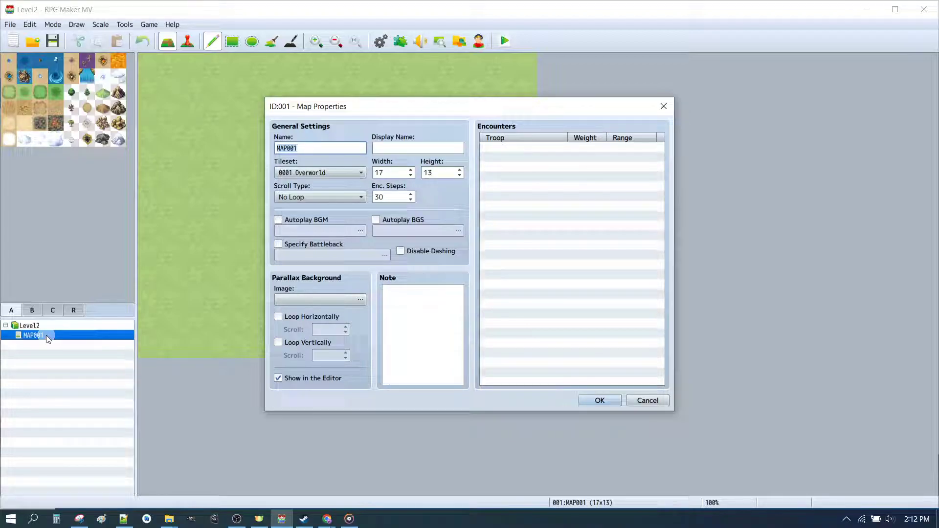
{"action": "type", "text": "Start"}
{"action": "key", "text": "Return"}
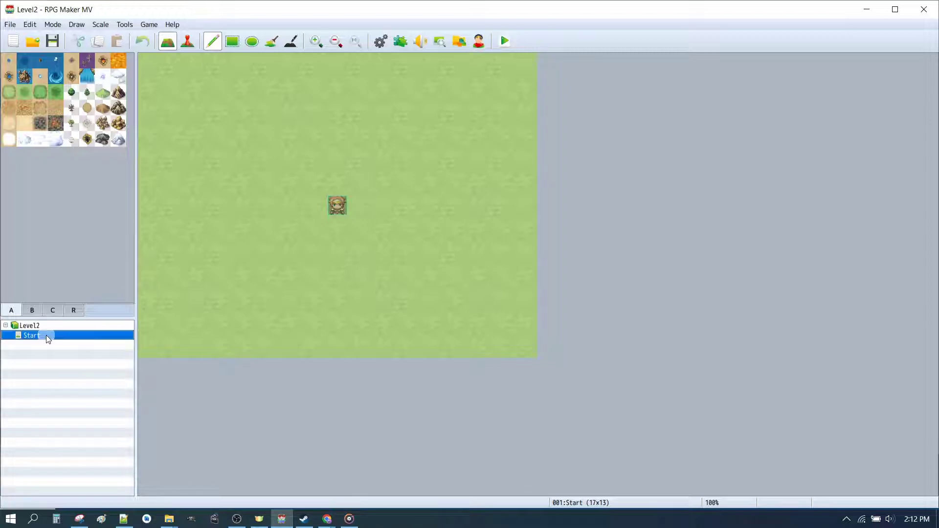
- Create a new child map named End beneath Start
{"action": "key", "text": "Insert"}
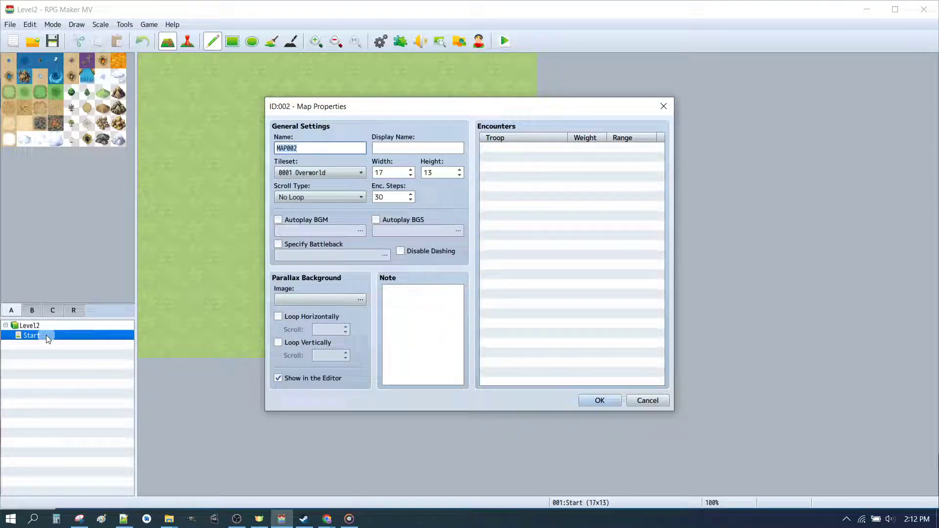
{"action": "type", "text": "End"}
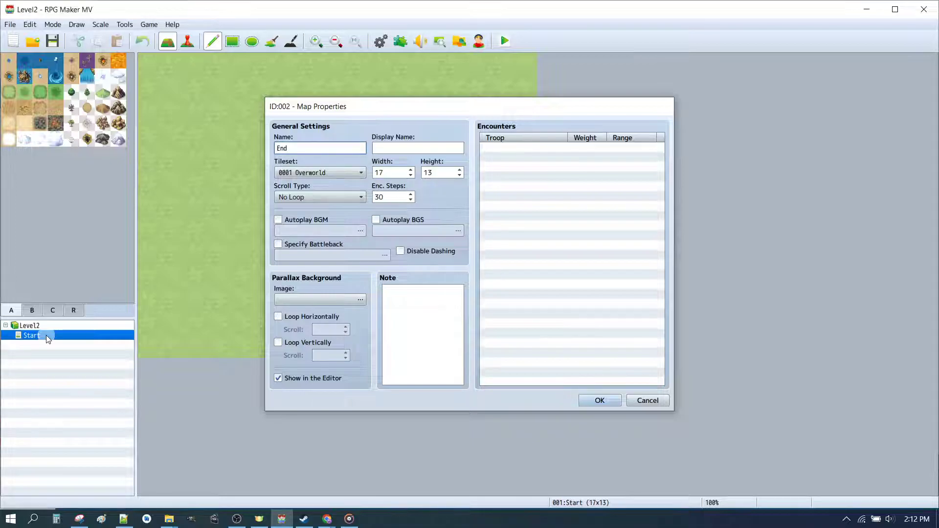
{"action": "key", "text": "Return"}
{"action": "left_click", "coordinate": [46, 335]}
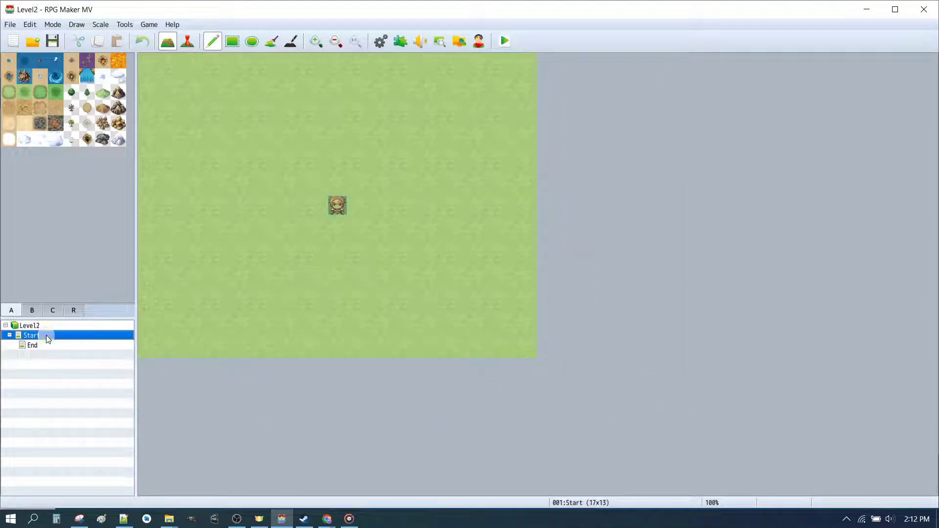
{"action": "left_click", "coordinate": [45, 344]}
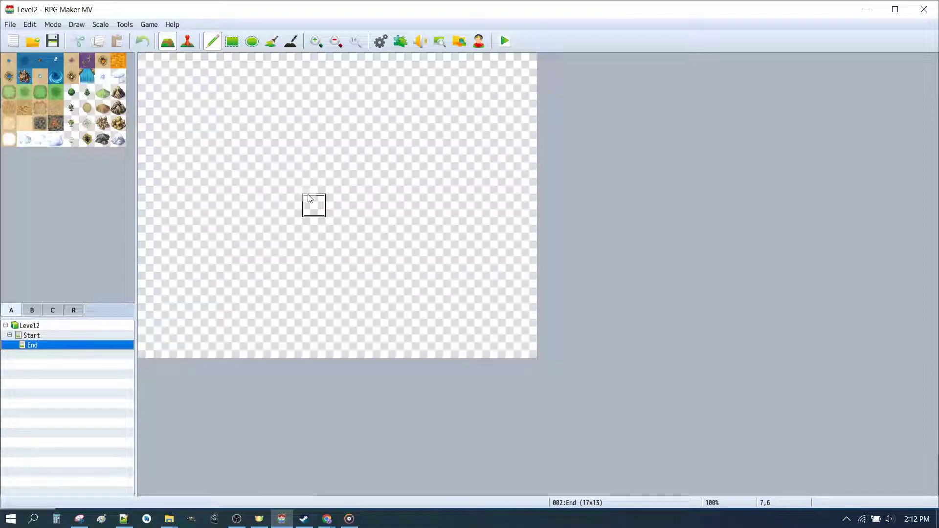
- Flood-fill the Start map with the empty tile to clear its grass
{"action": "left_click", "coordinate": [42, 336]}
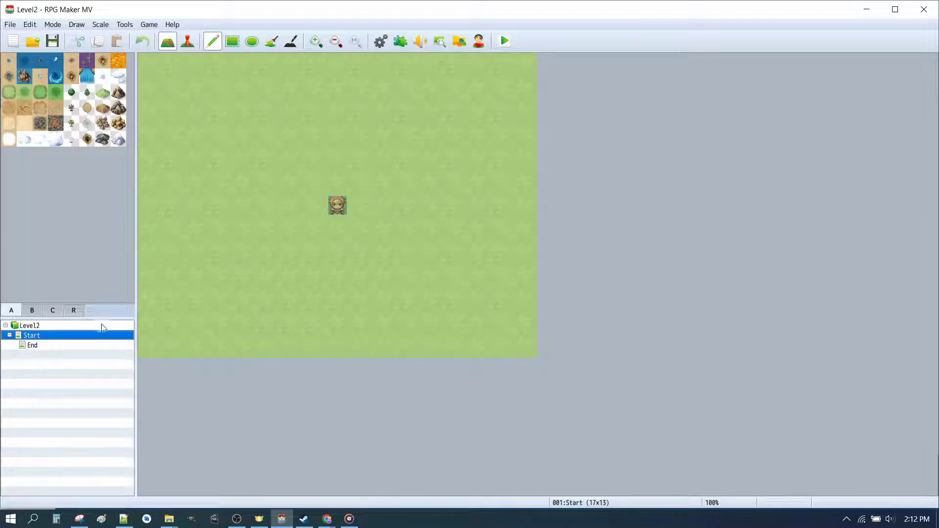
{"action": "left_click", "coordinate": [34, 345]}
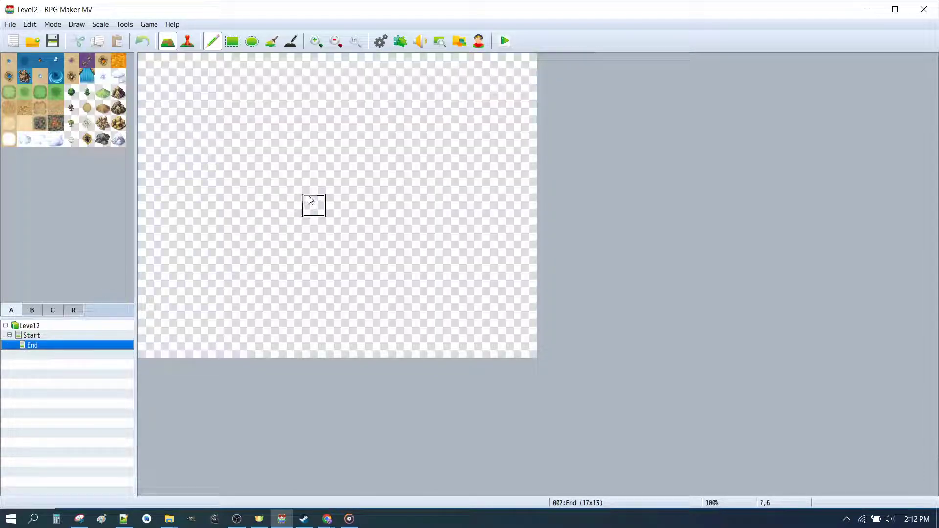
{"action": "left_click", "coordinate": [213, 43]}
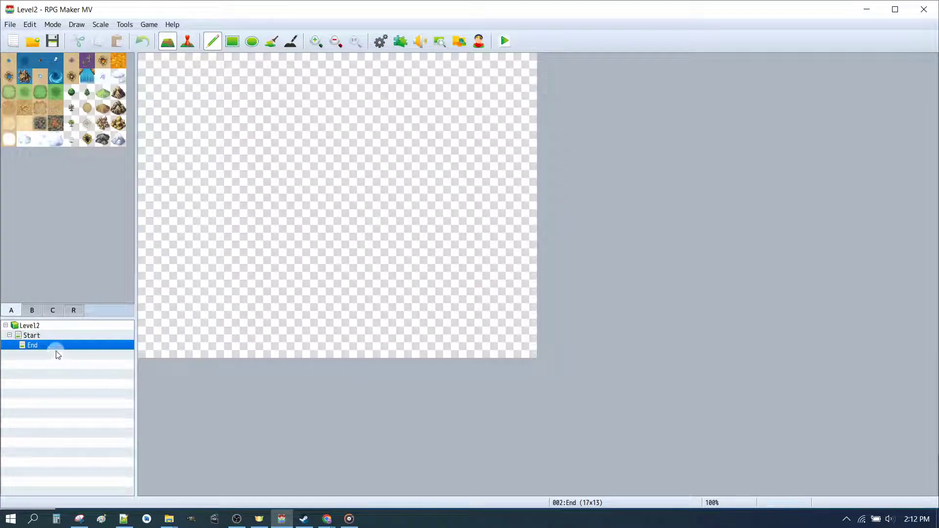
{"action": "left_click", "coordinate": [46, 337]}
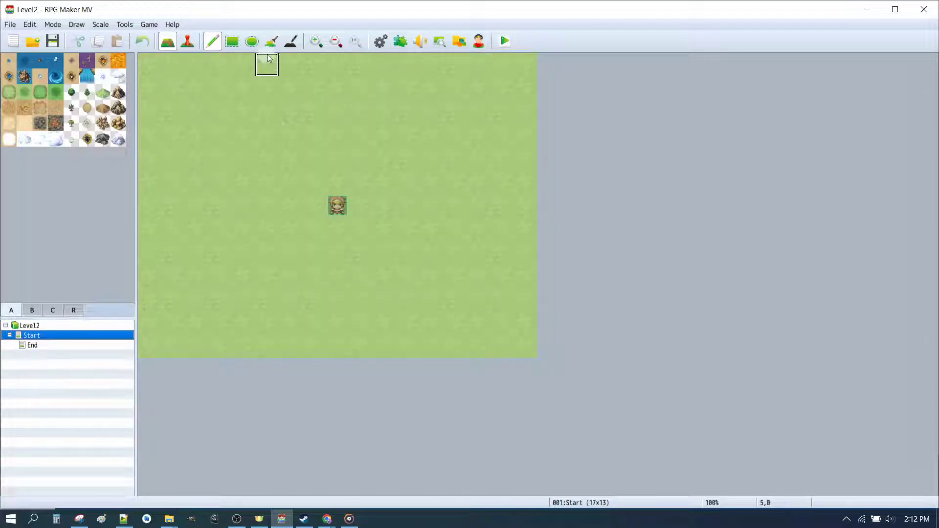
{"action": "left_click", "coordinate": [272, 41]}
{"action": "left_click", "coordinate": [272, 183]}
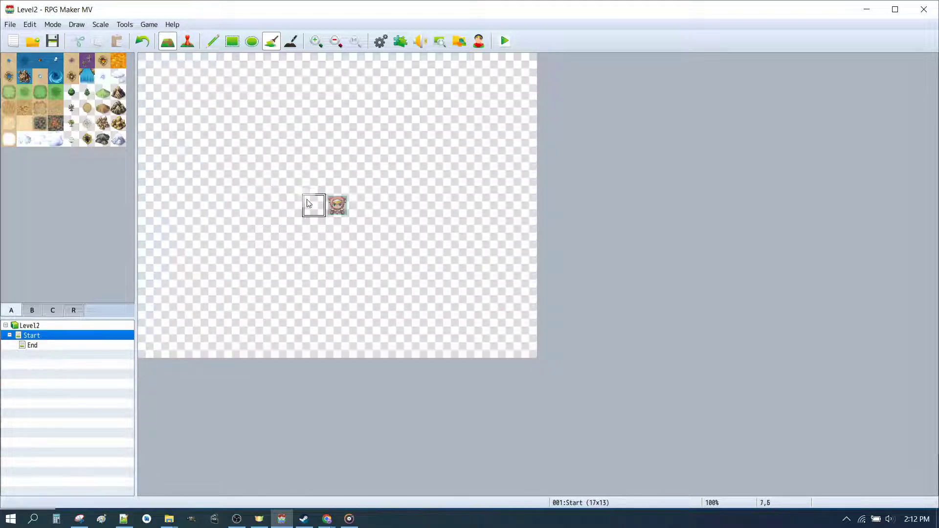
- Select the Level2 project's top level in the map list
{"action": "left_click", "coordinate": [35, 336]}
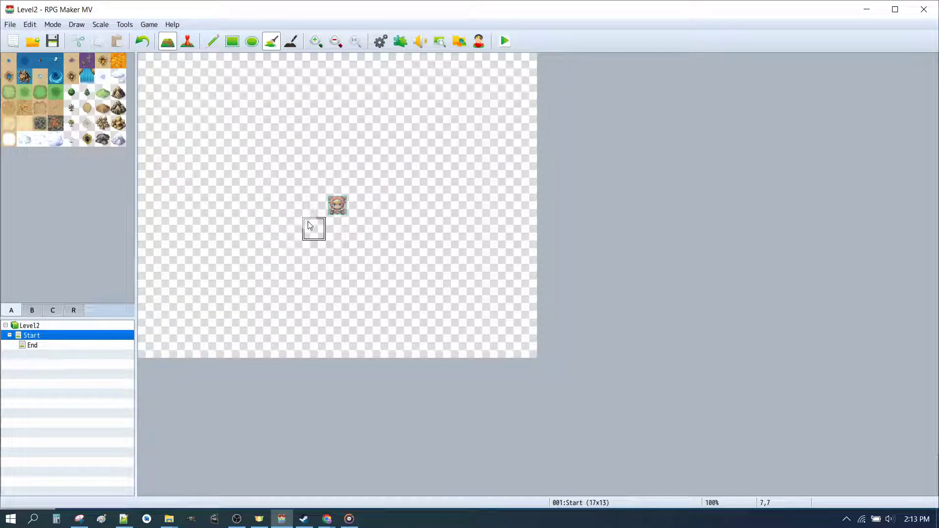
{"action": "left_click", "coordinate": [101, 336]}
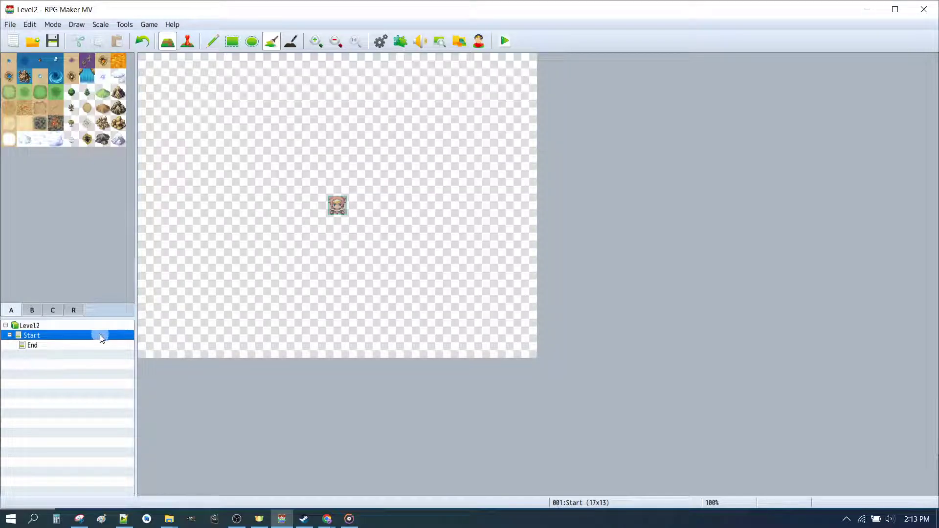
{"action": "left_click", "coordinate": [44, 327]}
- Load the World 1 sample map as a top-level map of Level2
{"action": "right_click", "coordinate": [45, 331]}
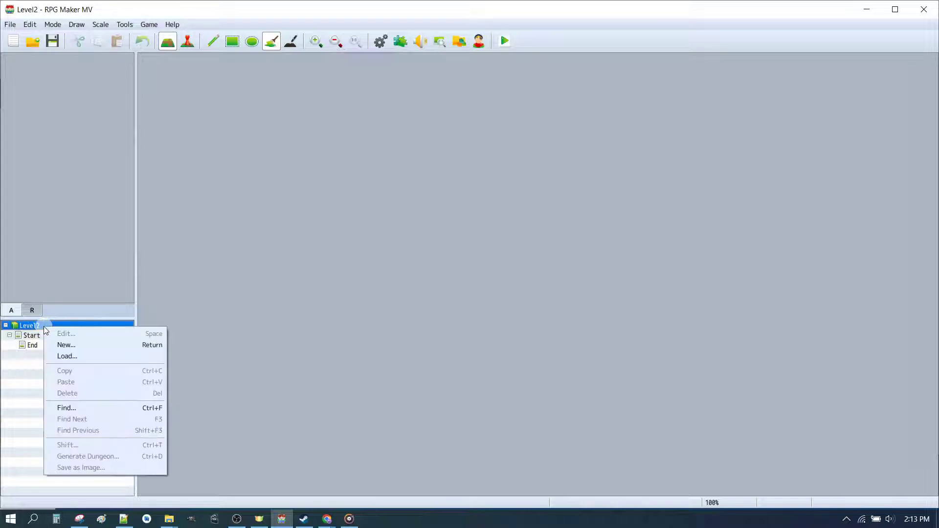
{"action": "left_click", "coordinate": [75, 353]}
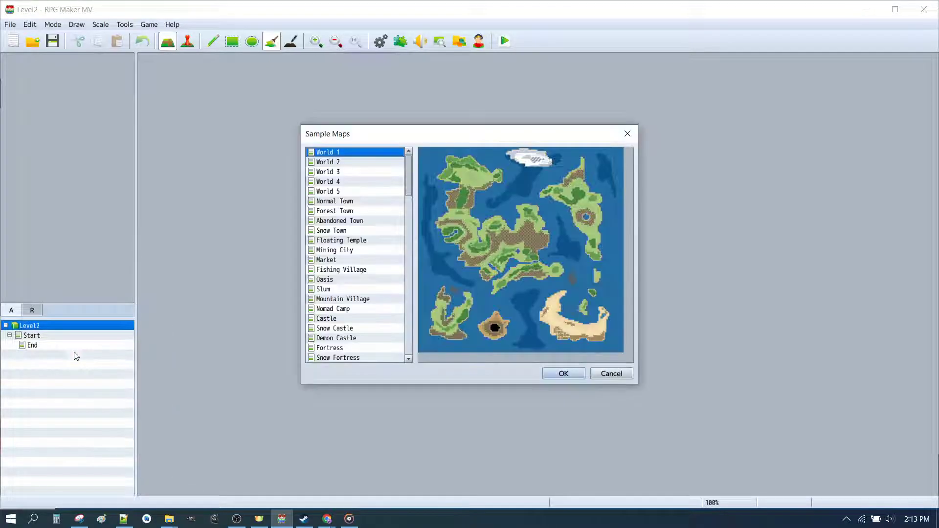
{"action": "left_click", "coordinate": [345, 162]}
{"action": "key", "text": "Down"}
{"action": "key", "text": "Down"}
{"action": "key", "text": "Down"}
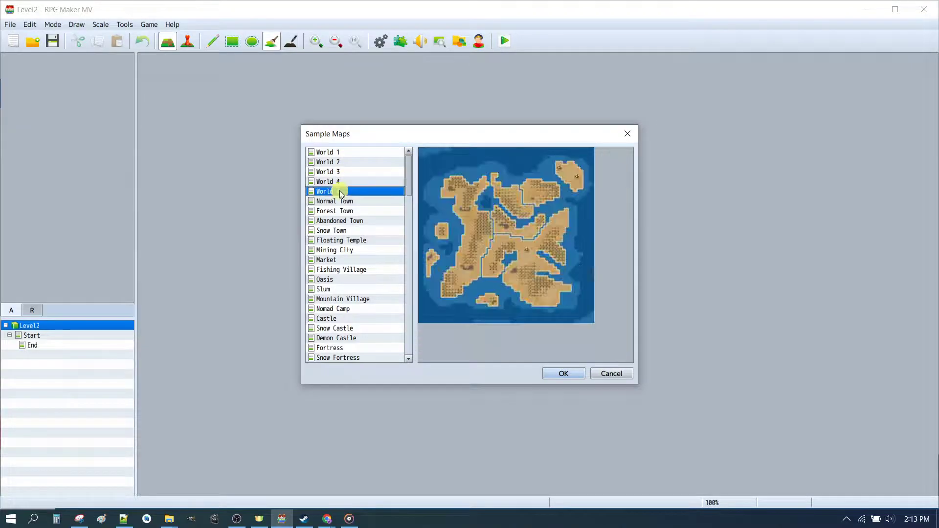
{"action": "left_click", "coordinate": [338, 152]}
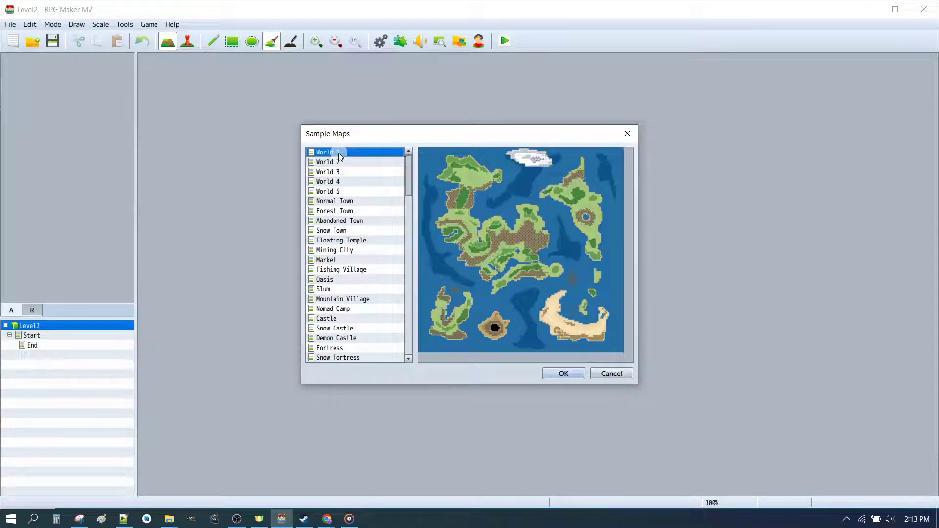
{"action": "left_click", "coordinate": [564, 374]}
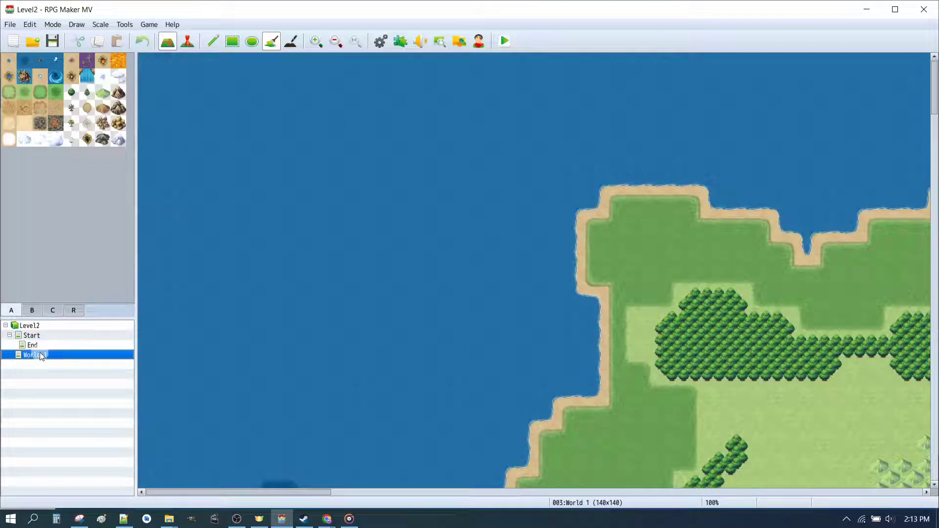
{"action": "scroll", "coordinate": [566, 162], "scroll_direction": "down", "scroll_amount": 8, "text": "ctrl"}
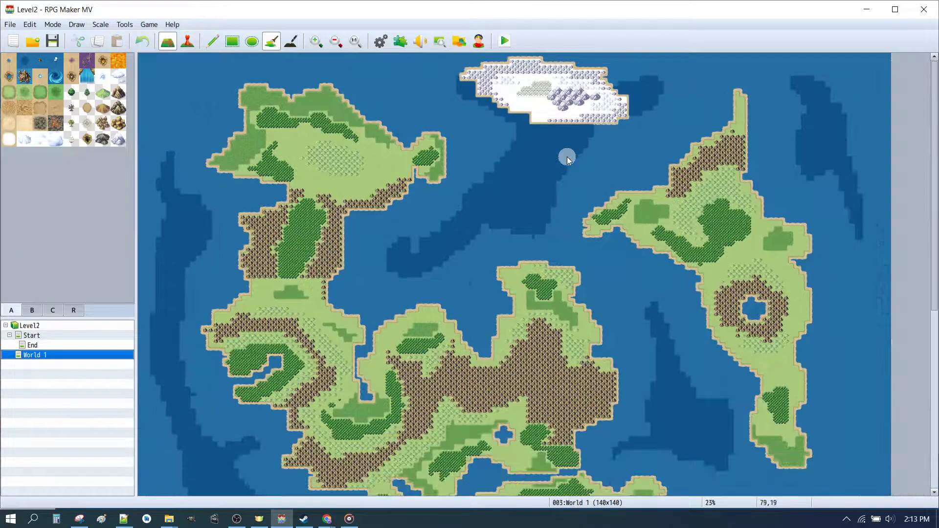
{"action": "scroll", "coordinate": [567, 157], "scroll_direction": "down", "scroll_amount": 1, "text": "ctrl"}
{"action": "scroll", "coordinate": [374, 237], "scroll_direction": "up", "scroll_amount": 3, "text": "ctrl"}
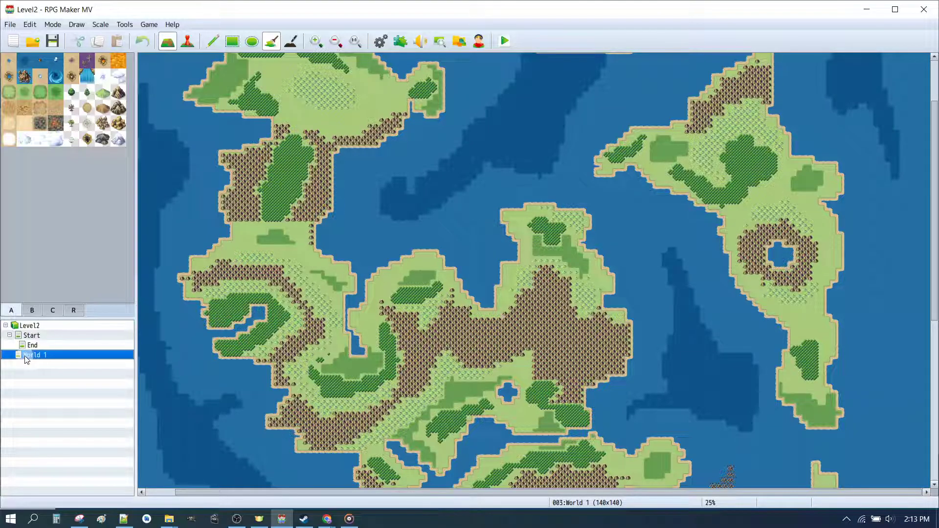
- Load the Fishing Village sample map under World 1
{"action": "right_click", "coordinate": [46, 357]}
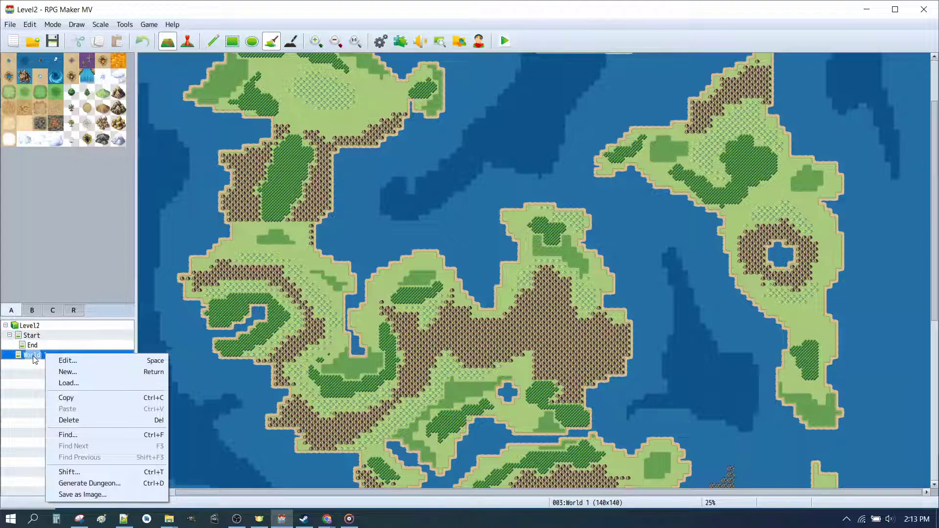
{"action": "left_click", "coordinate": [89, 384]}
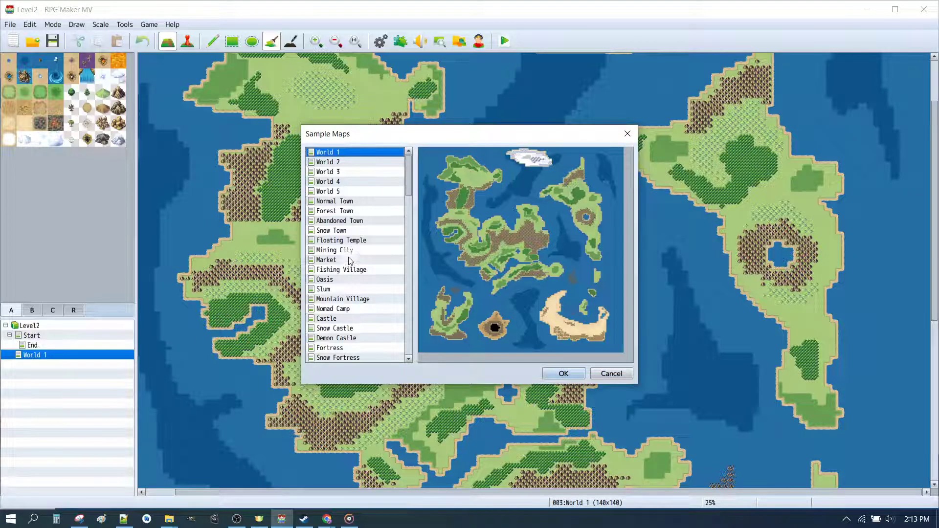
{"action": "left_click", "coordinate": [343, 271]}
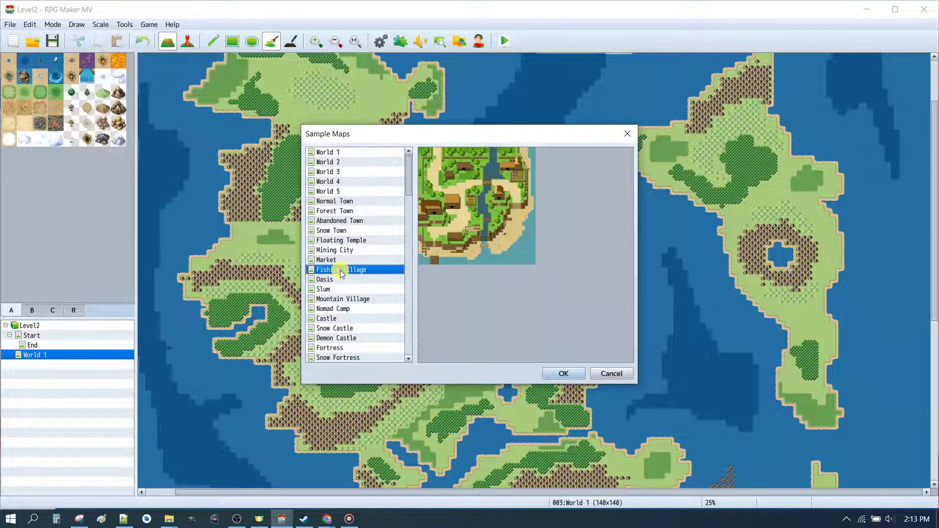
{"action": "left_click", "coordinate": [567, 375]}
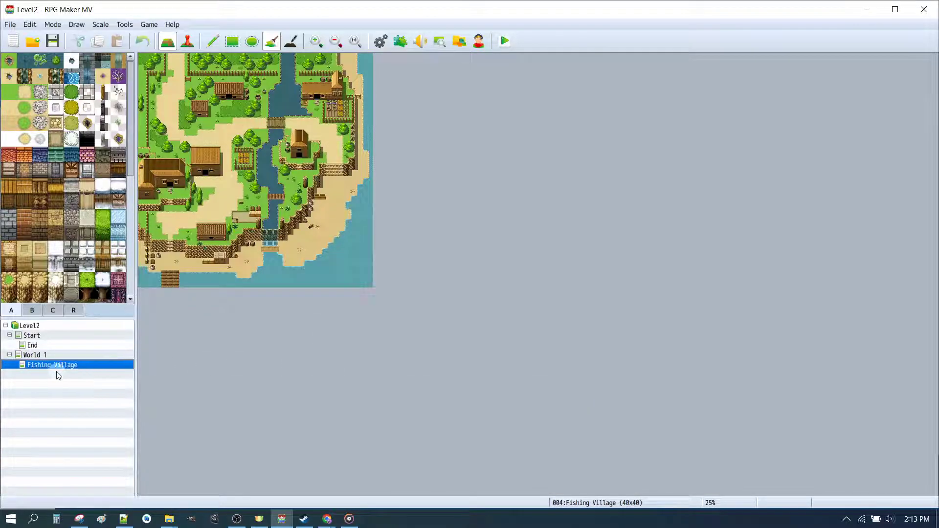
- Load the Forest sample map under World 1
{"action": "left_click", "coordinate": [44, 357]}
{"action": "right_click", "coordinate": [44, 357]}
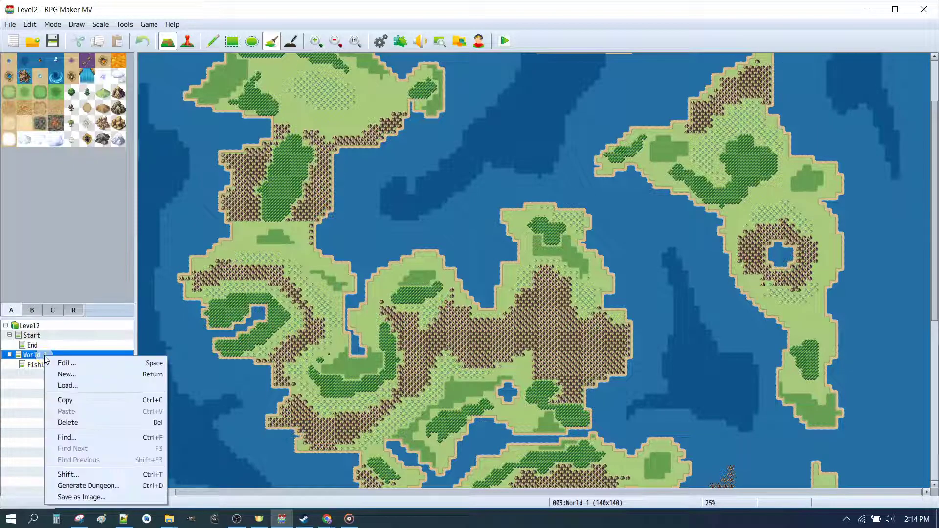
{"action": "left_click", "coordinate": [68, 386]}
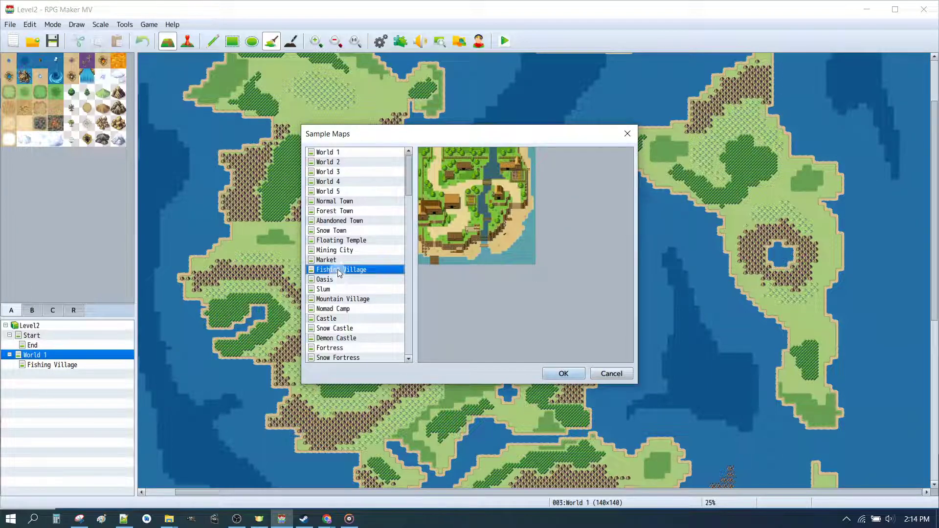
{"action": "scroll", "coordinate": [357, 217], "scroll_direction": "down", "scroll_amount": 3}
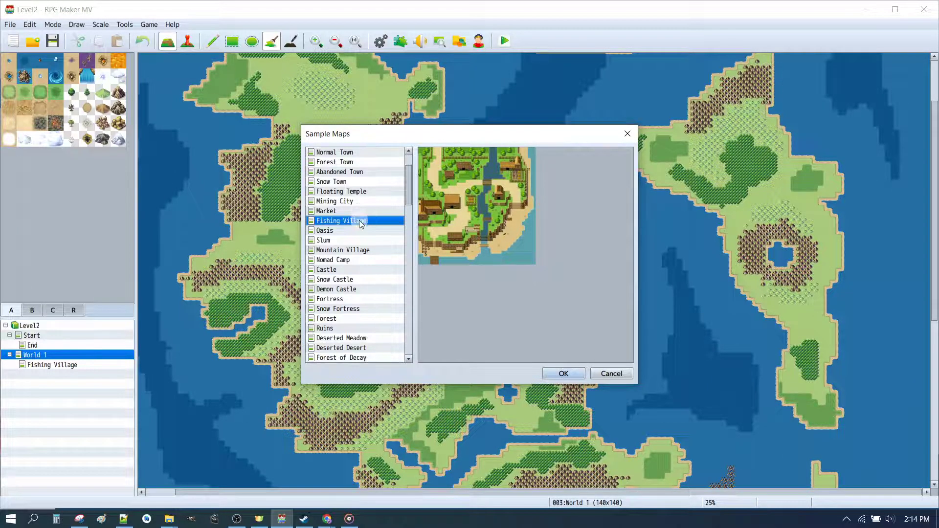
{"action": "left_click", "coordinate": [334, 298]}
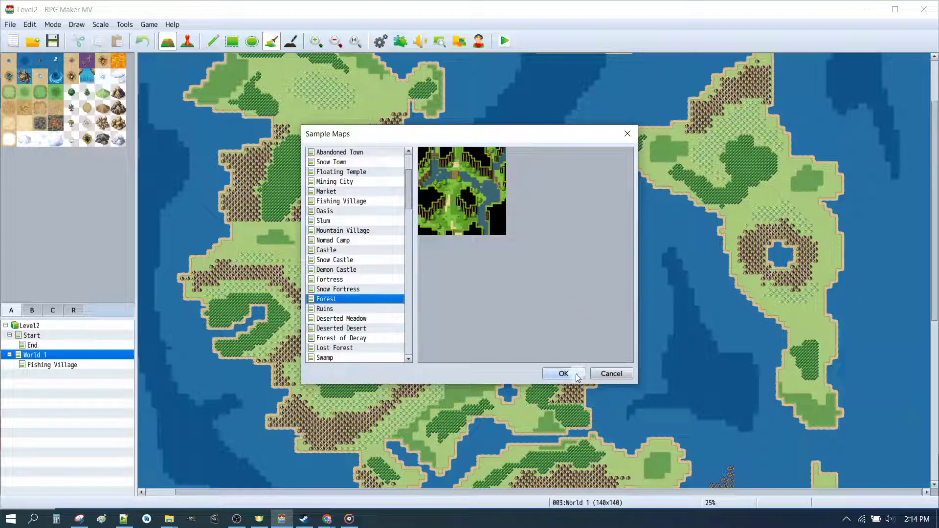
{"action": "left_click", "coordinate": [562, 373]}
- Load the Normal Town sample map under World 1
{"action": "left_click", "coordinate": [35, 356]}
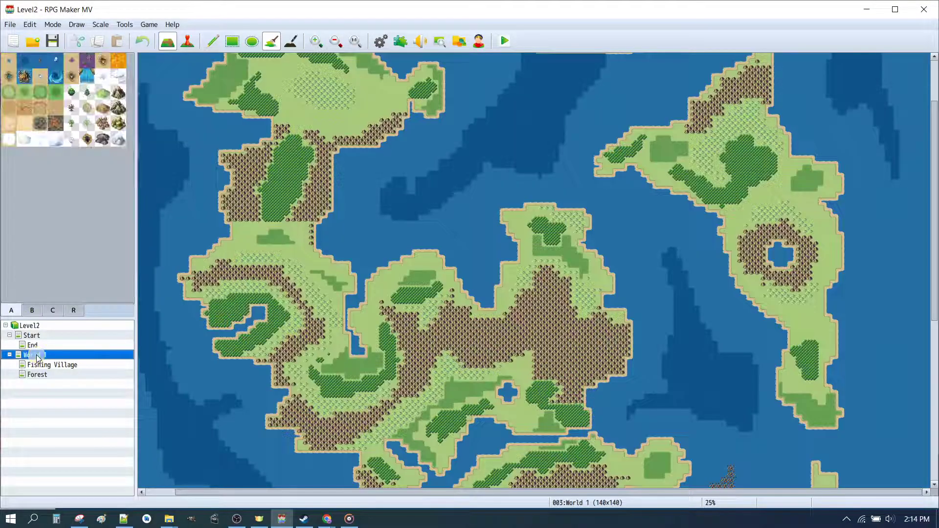
{"action": "right_click", "coordinate": [38, 358]}
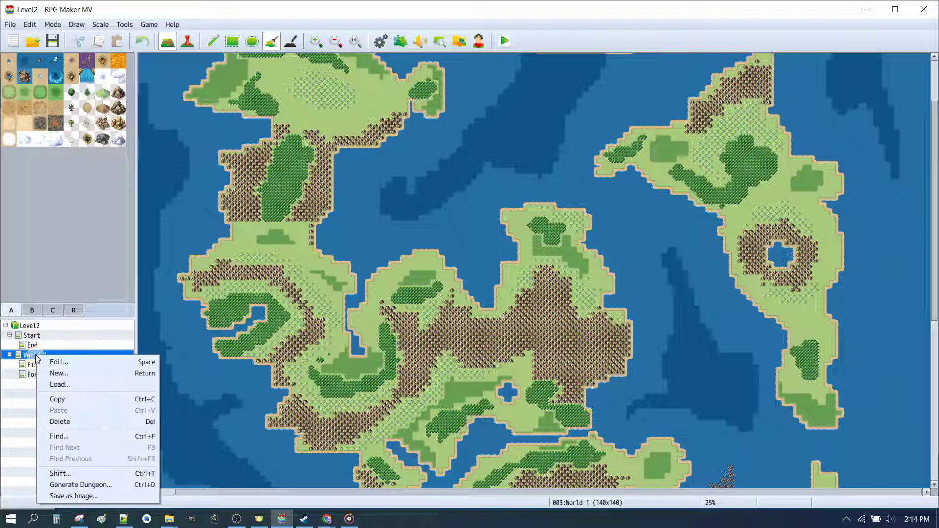
{"action": "left_click", "coordinate": [93, 385]}
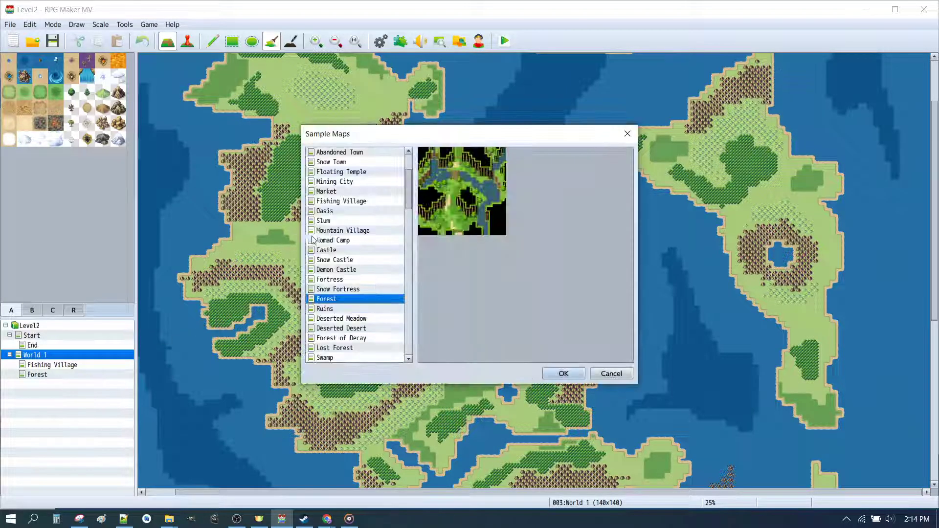
{"action": "scroll", "coordinate": [368, 212], "scroll_direction": "up", "scroll_amount": 2}
{"action": "left_click", "coordinate": [353, 192]}
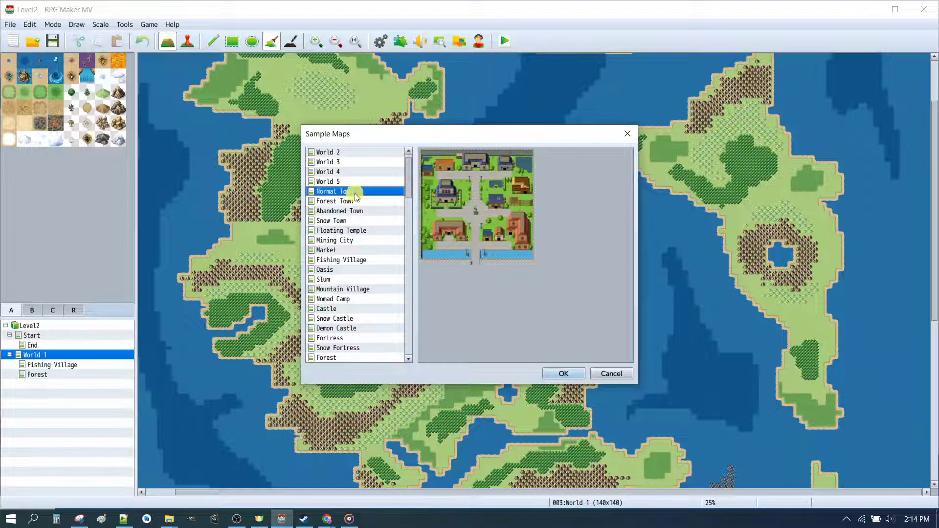
{"action": "left_click", "coordinate": [562, 373]}
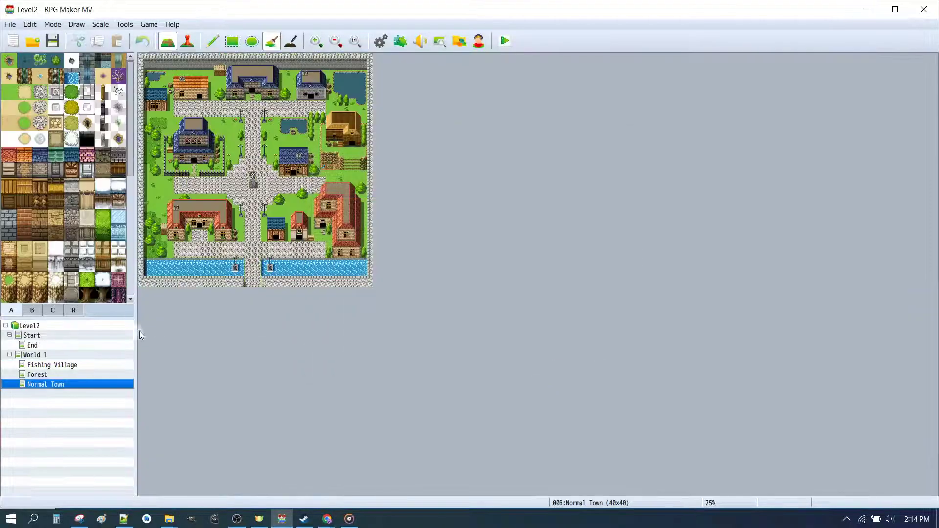
- Load the Lost Forest sample map under World 1
{"action": "left_click", "coordinate": [51, 356]}
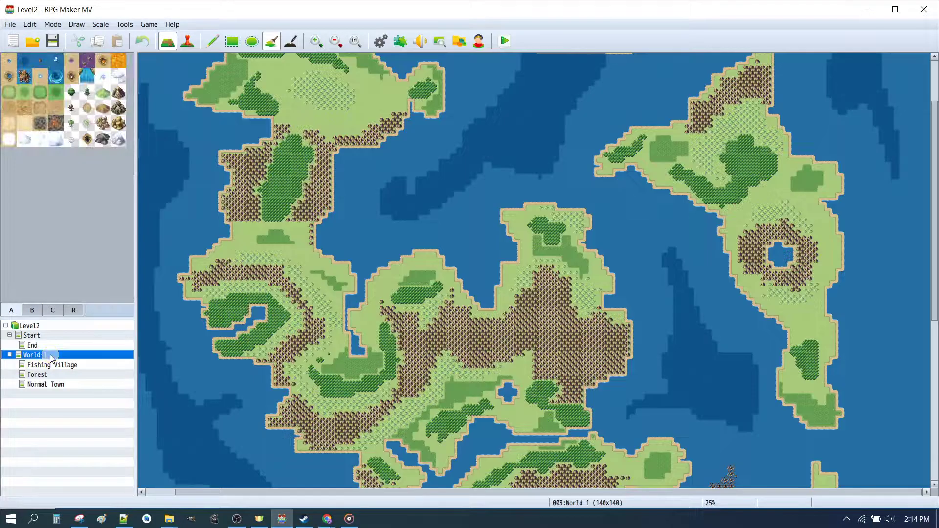
{"action": "right_click", "coordinate": [51, 357]}
{"action": "left_click", "coordinate": [77, 383]}
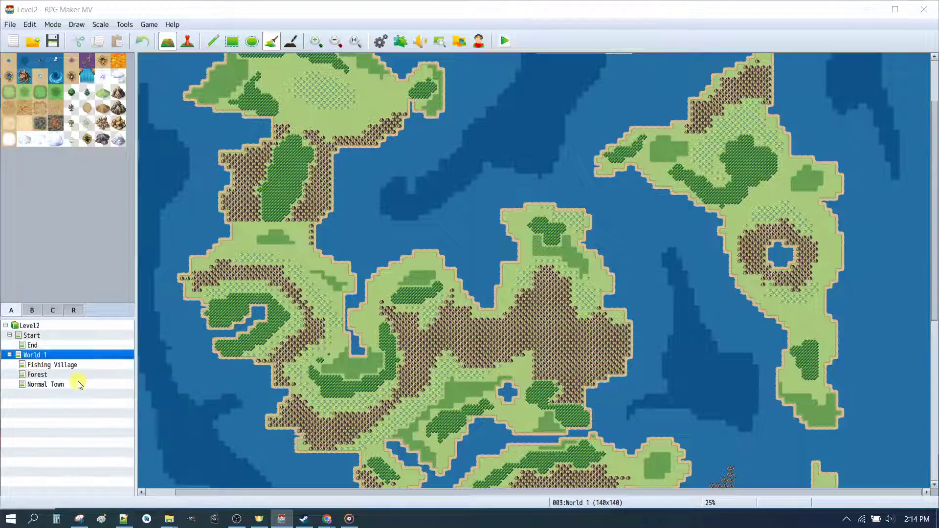
{"action": "scroll", "coordinate": [362, 228], "scroll_direction": "down", "scroll_amount": 3}
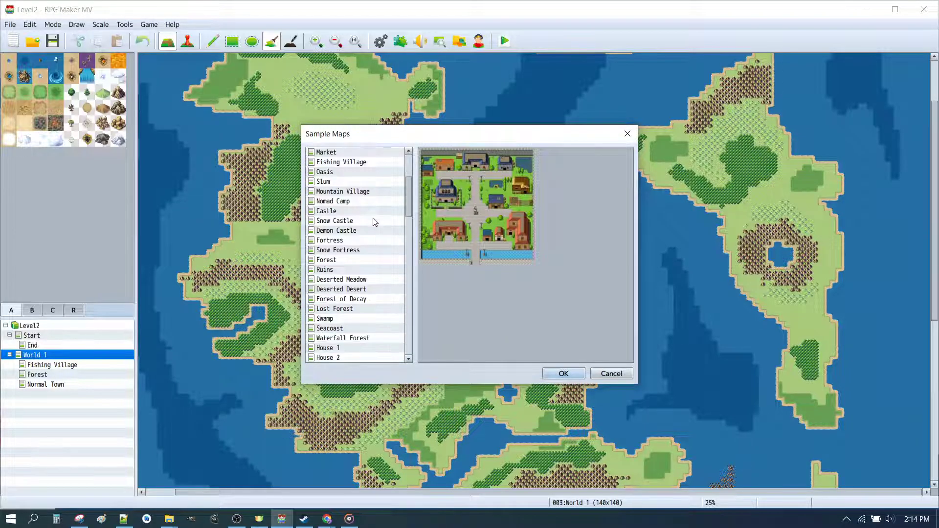
{"action": "scroll", "coordinate": [367, 239], "scroll_direction": "down", "scroll_amount": 1}
{"action": "left_click", "coordinate": [342, 279]}
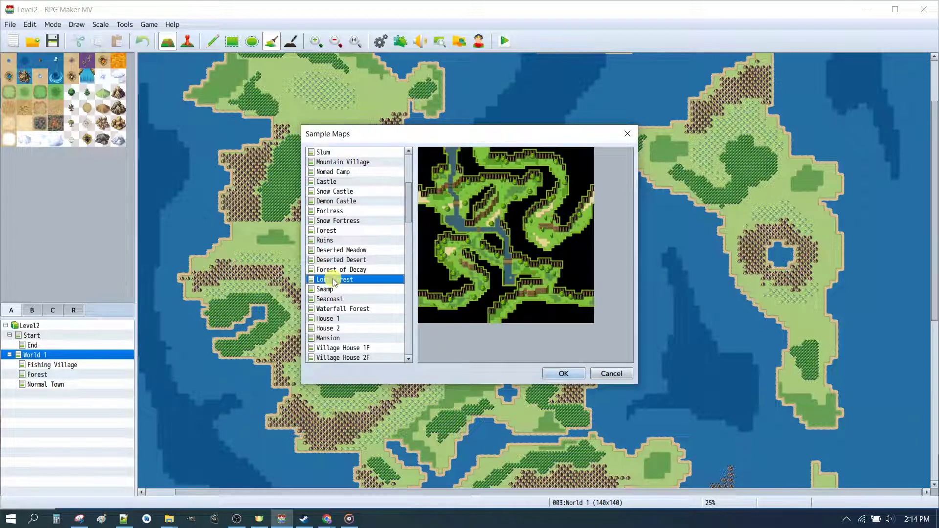
{"action": "left_click", "coordinate": [563, 374]}
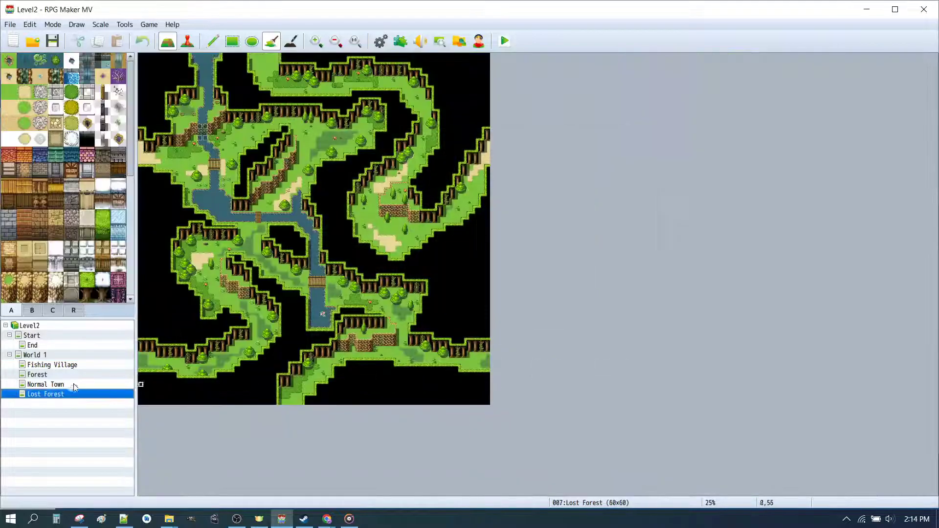
- Load the Tower 1F sample map under World 1
{"action": "left_click", "coordinate": [35, 355]}
{"action": "right_click", "coordinate": [36, 357]}
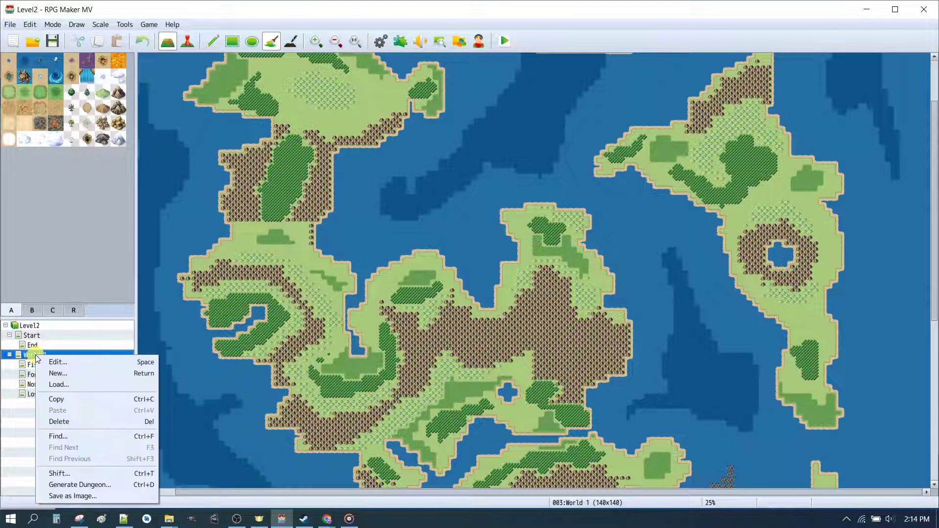
{"action": "left_click", "coordinate": [73, 382]}
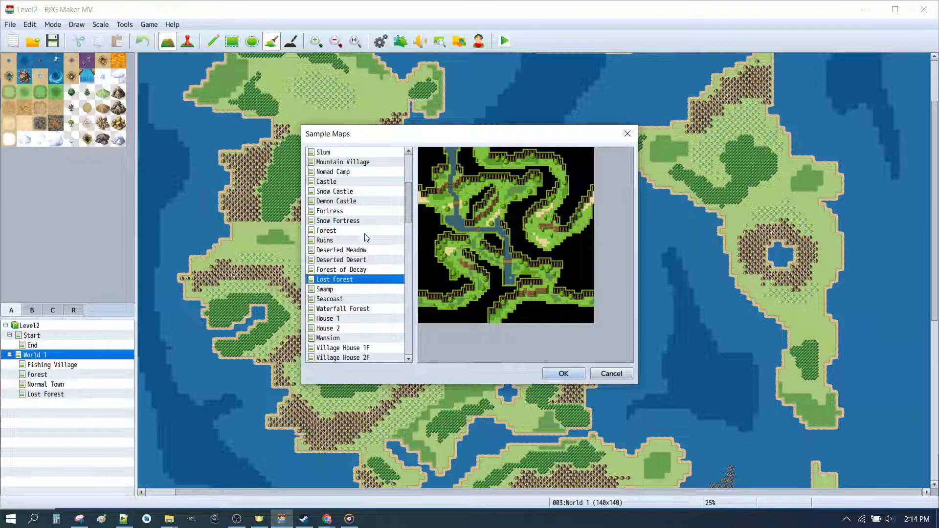
{"action": "scroll", "coordinate": [364, 234], "scroll_direction": "down", "scroll_amount": 2}
{"action": "scroll", "coordinate": [364, 234], "scroll_direction": "up", "scroll_amount": 5}
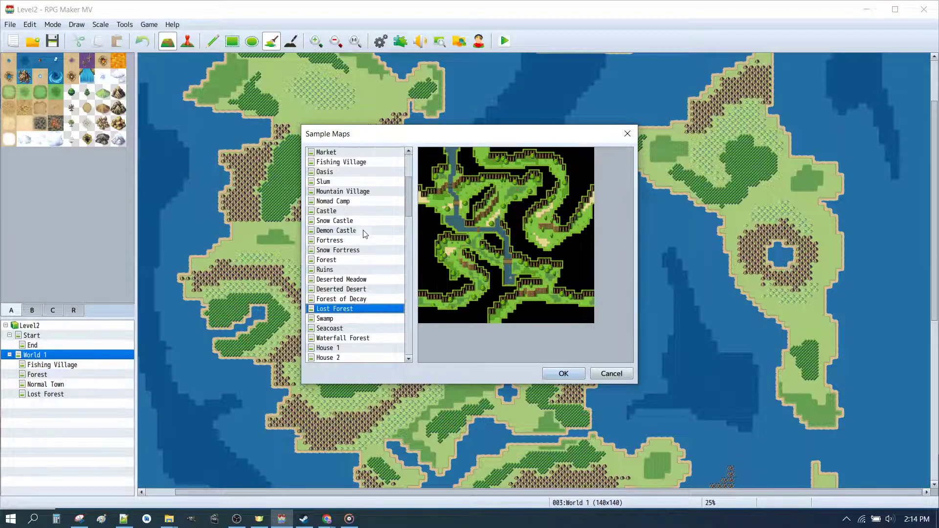
{"action": "scroll", "coordinate": [374, 230], "scroll_direction": "down", "scroll_amount": 9}
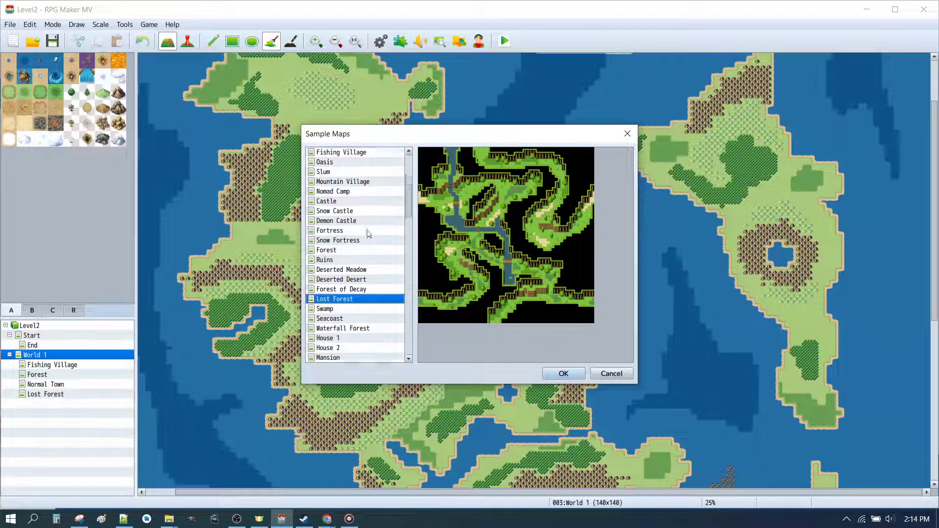
{"action": "scroll", "coordinate": [370, 236], "scroll_direction": "down", "scroll_amount": 2}
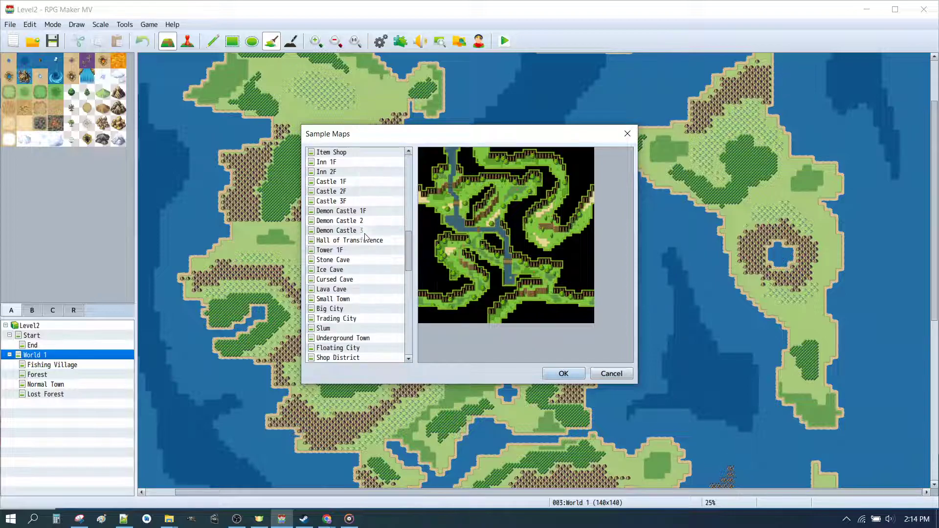
{"action": "left_click", "coordinate": [349, 250]}
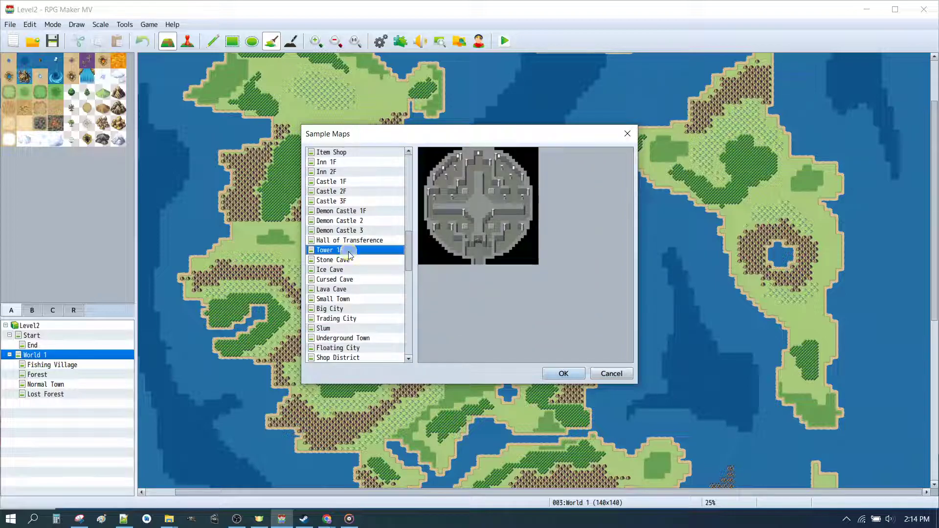
{"action": "left_click", "coordinate": [577, 375]}
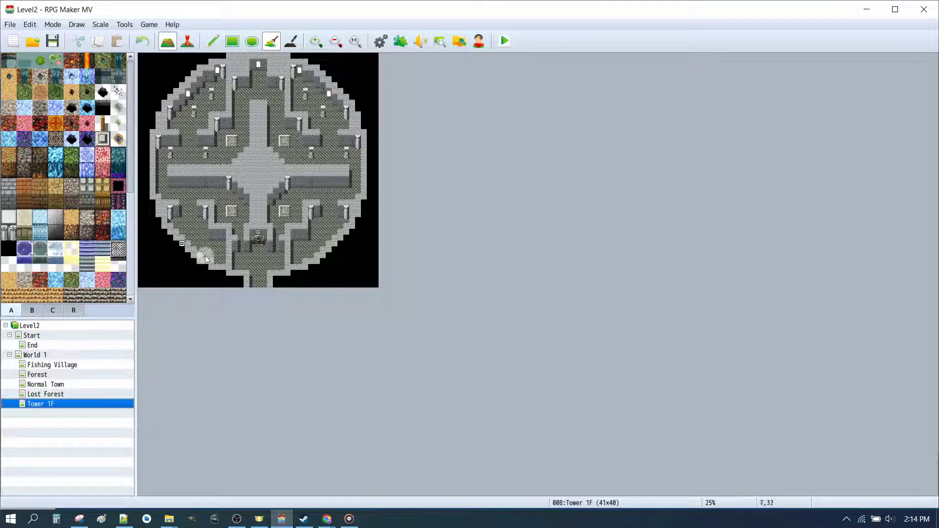
{"action": "right_click", "coordinate": [42, 404]}
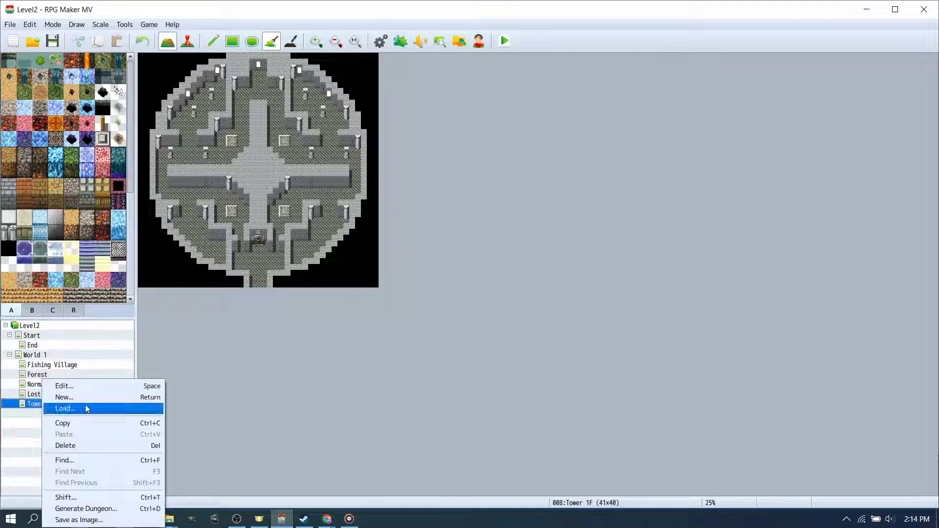
- Load the Stone Cave and Ice Cave sample maps under Tower 1F
{"action": "left_click", "coordinate": [61, 408]}
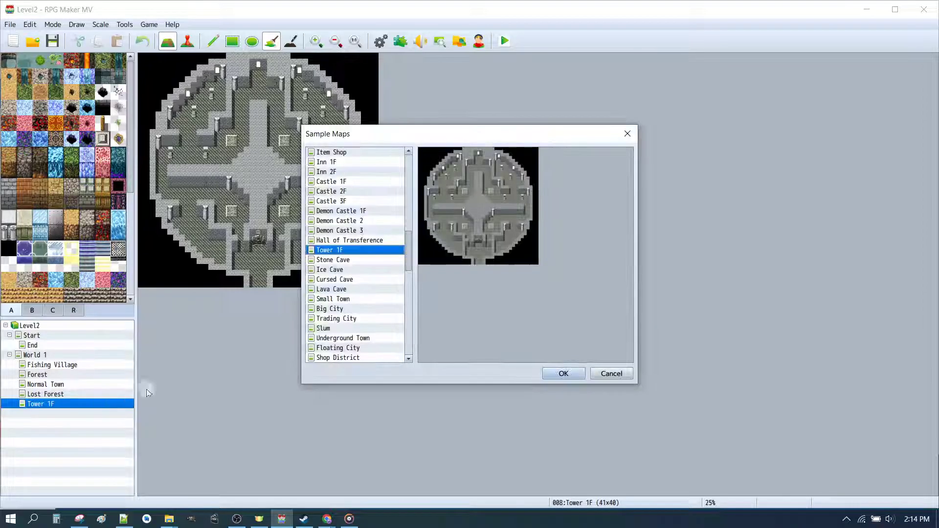
{"action": "left_click", "coordinate": [326, 259]}
{"action": "left_click", "coordinate": [562, 373]}
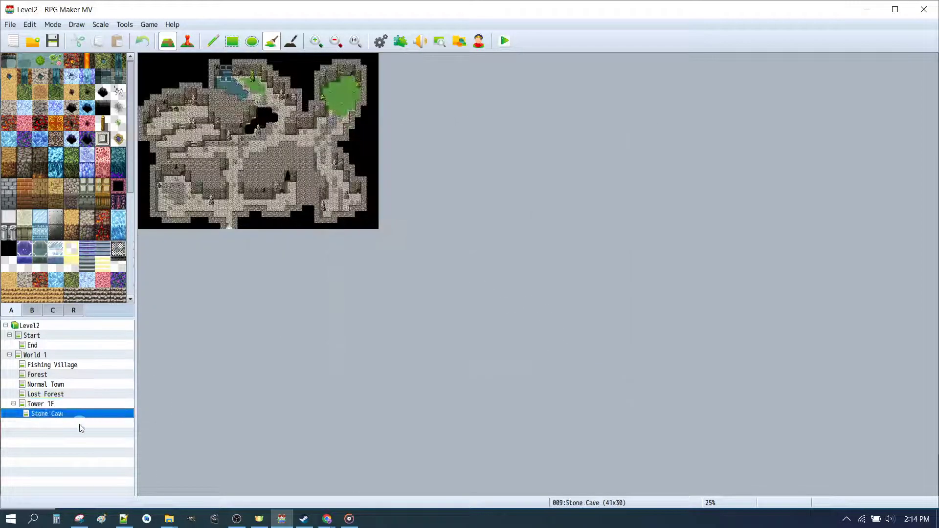
{"action": "right_click", "coordinate": [44, 404]}
{"action": "left_click", "coordinate": [61, 408]}
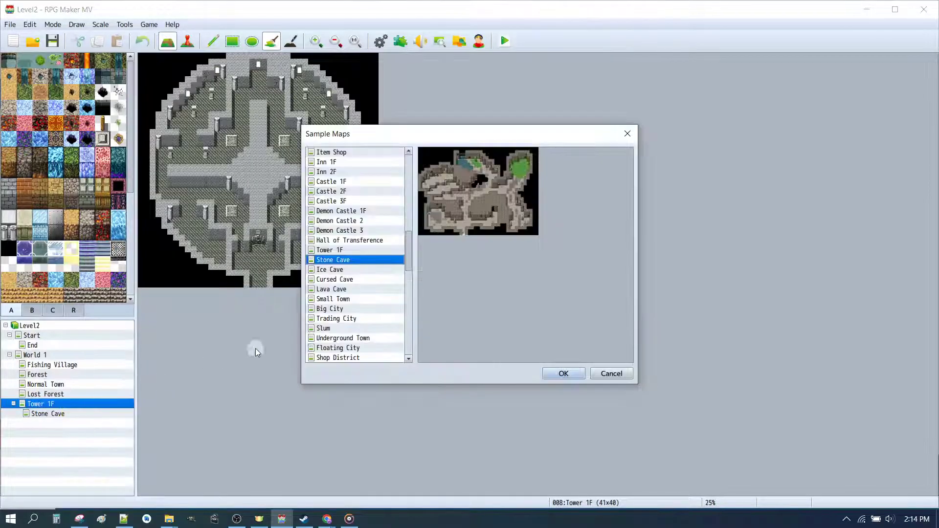
{"action": "left_click", "coordinate": [342, 269]}
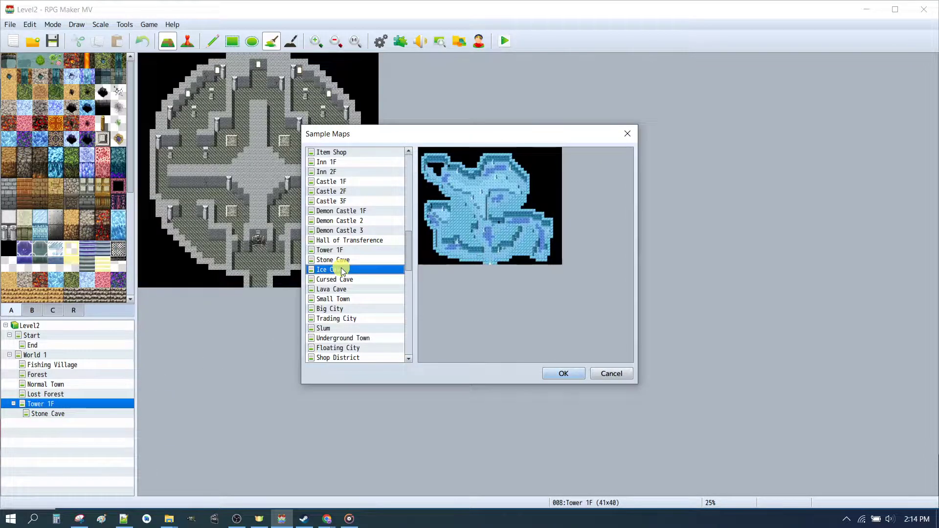
{"action": "left_click", "coordinate": [565, 375]}
- Load the Cursed Cave and Lava Cave sample maps under Tower 1F
{"action": "right_click", "coordinate": [49, 404]}
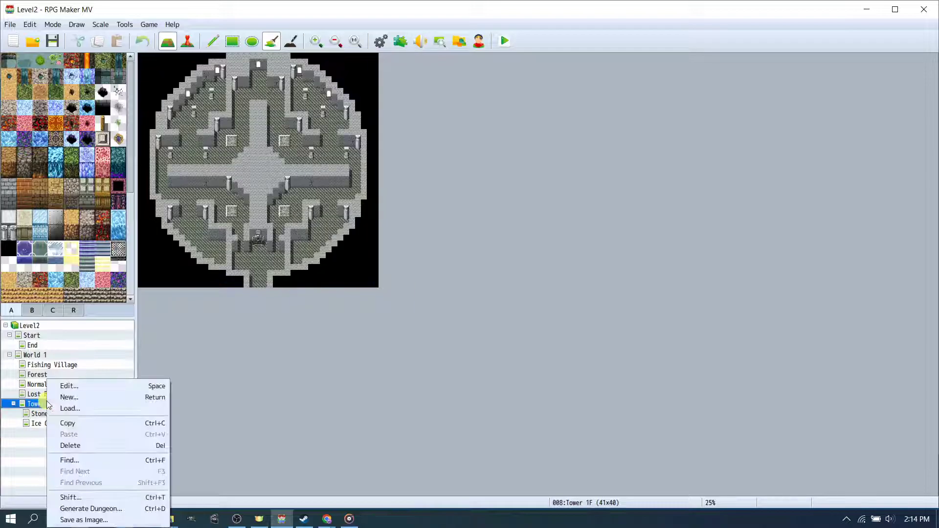
{"action": "left_click", "coordinate": [81, 410]}
{"action": "left_click", "coordinate": [360, 279]}
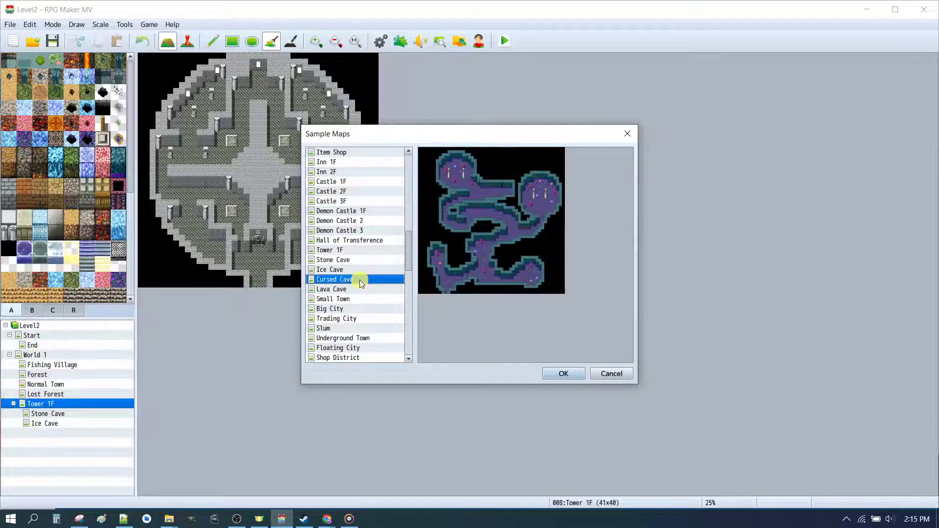
{"action": "left_click", "coordinate": [563, 374]}
{"action": "right_click", "coordinate": [65, 405]}
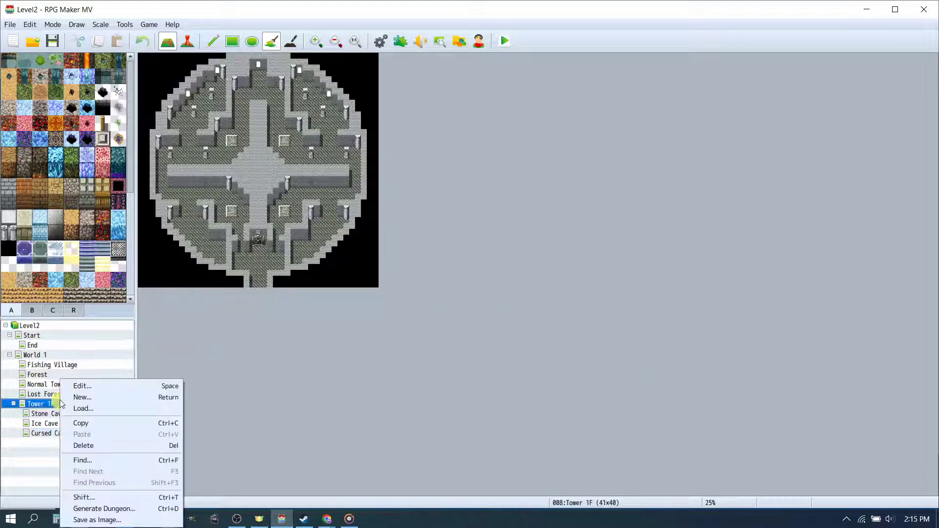
{"action": "left_click", "coordinate": [101, 408]}
{"action": "left_click", "coordinate": [372, 279]}
{"action": "left_click", "coordinate": [365, 289]}
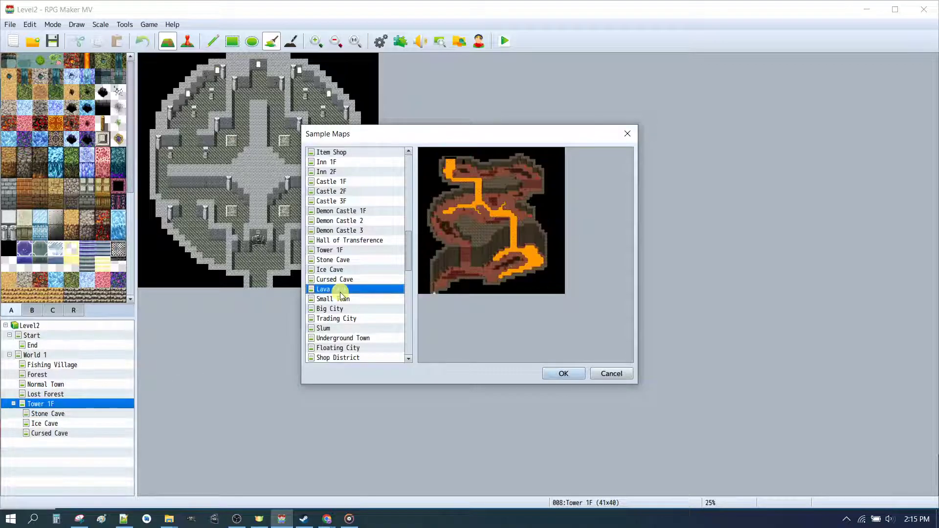
{"action": "left_click", "coordinate": [557, 374]}
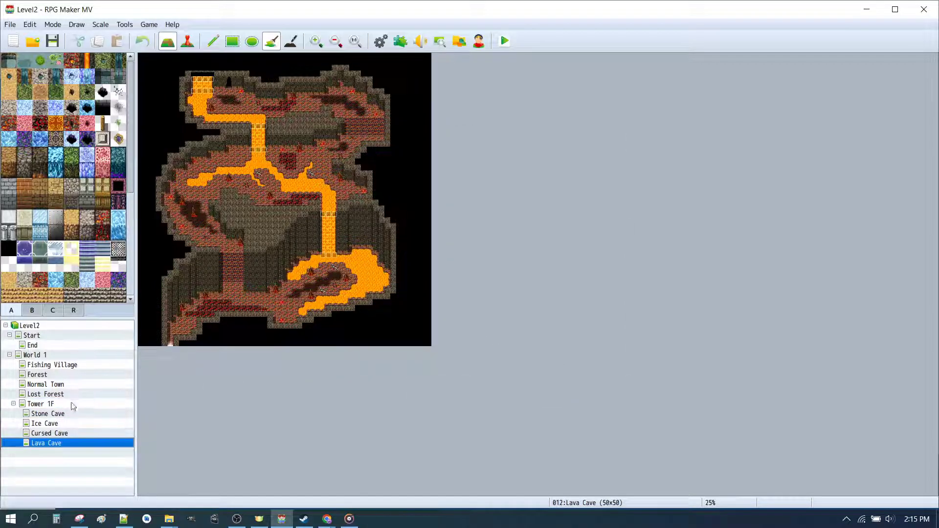
{"action": "left_click", "coordinate": [54, 406]}
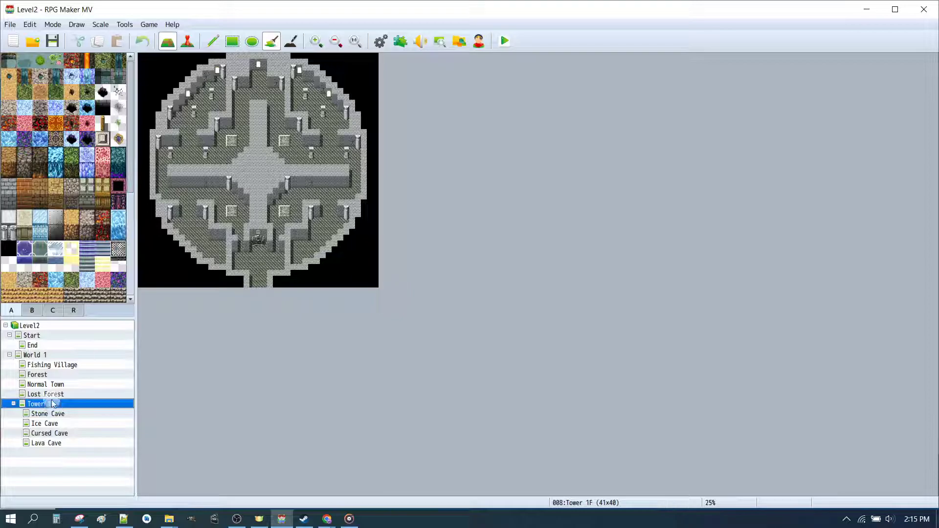
- Load the Hall of Transference sample map under World 1
{"action": "left_click", "coordinate": [39, 355]}
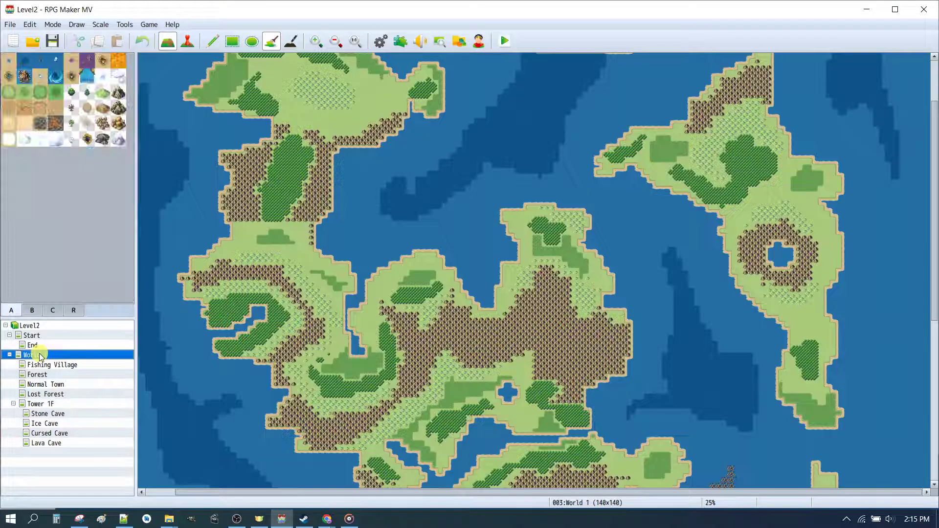
{"action": "right_click", "coordinate": [40, 356]}
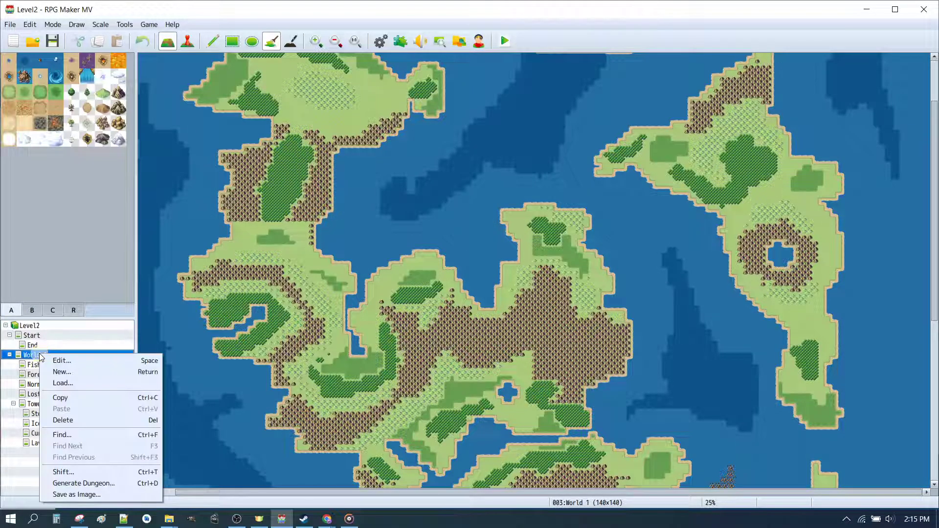
{"action": "left_click", "coordinate": [54, 383]}
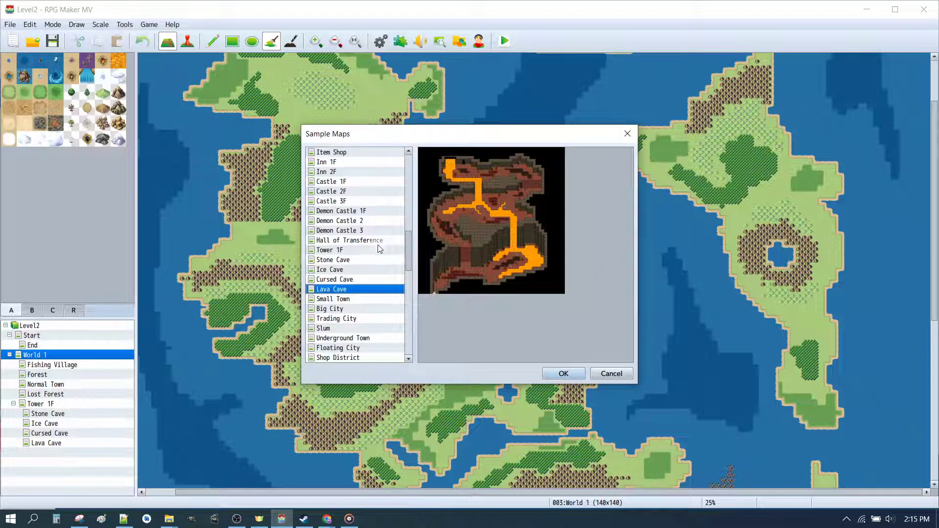
{"action": "left_click", "coordinate": [353, 240]}
{"action": "left_click", "coordinate": [566, 373]}
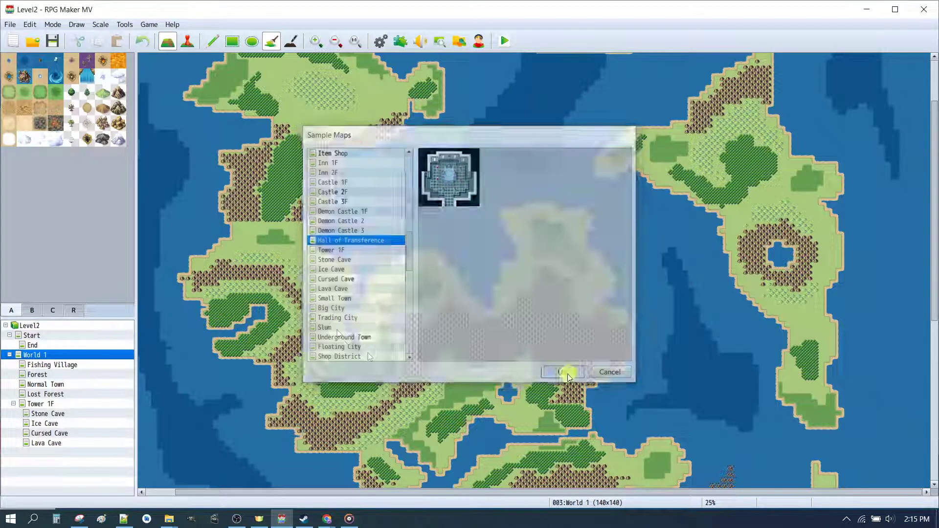
- Load the Floating Temple sample map under Hall of Transference
{"action": "right_click", "coordinate": [49, 453]}
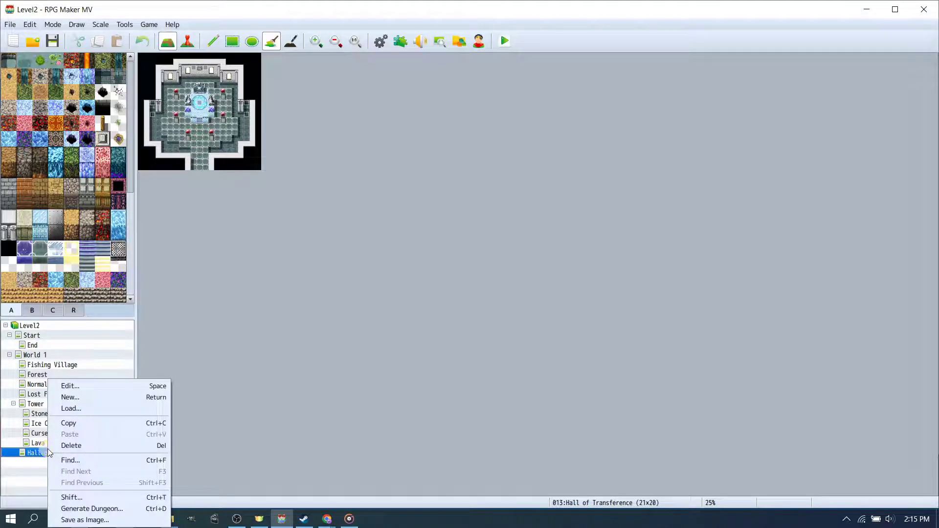
{"action": "left_click", "coordinate": [70, 407]}
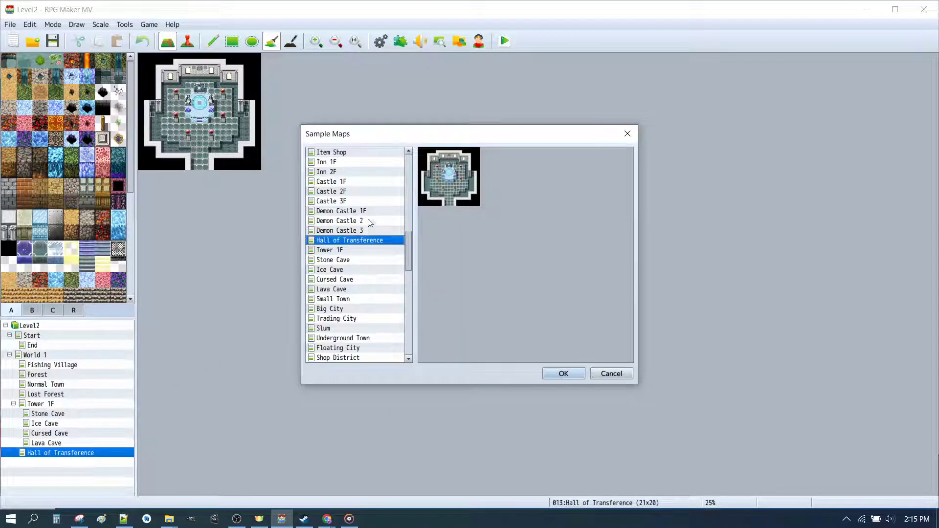
{"action": "scroll", "coordinate": [368, 216], "scroll_direction": "up", "scroll_amount": 6}
{"action": "scroll", "coordinate": [368, 216], "scroll_direction": "up", "scroll_amount": 3}
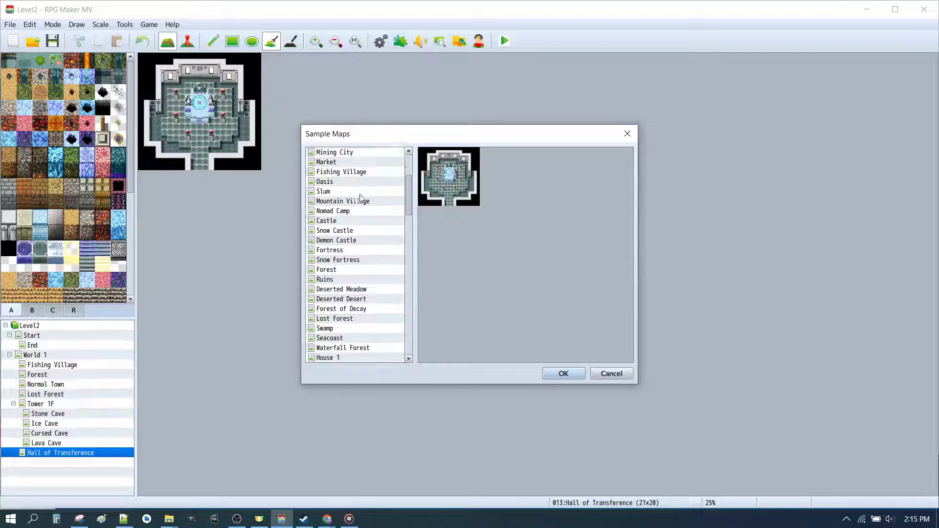
{"action": "scroll", "coordinate": [362, 211], "scroll_direction": "up", "scroll_amount": 3}
{"action": "left_click", "coordinate": [361, 211]}
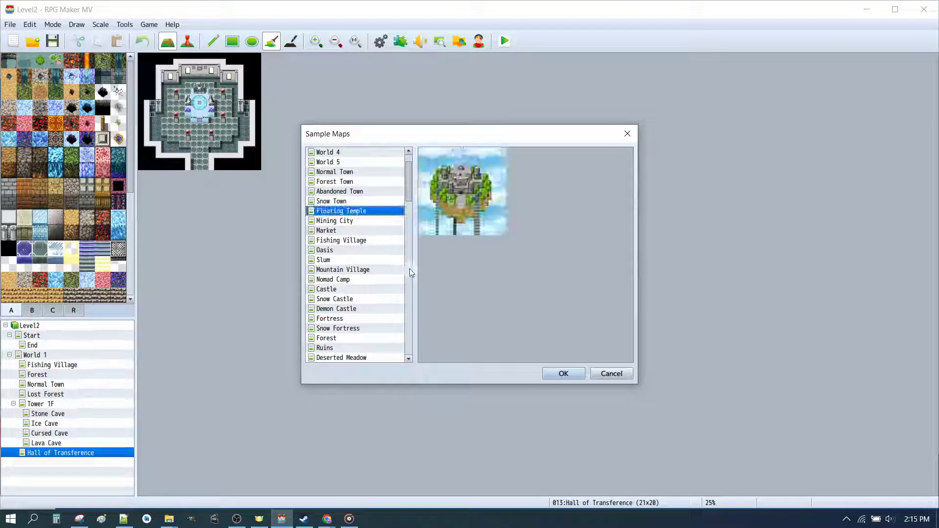
{"action": "left_click", "coordinate": [568, 376]}
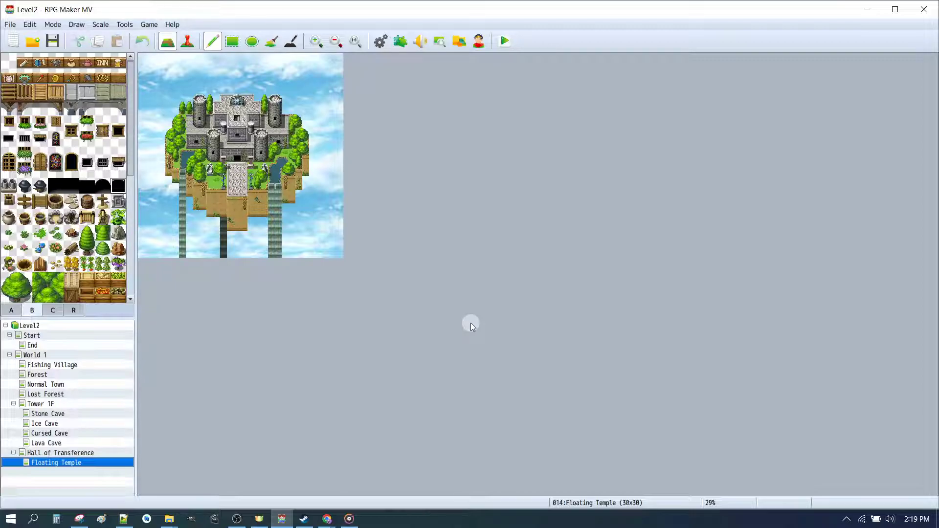
{"action": "left_click", "coordinate": [57, 355]}
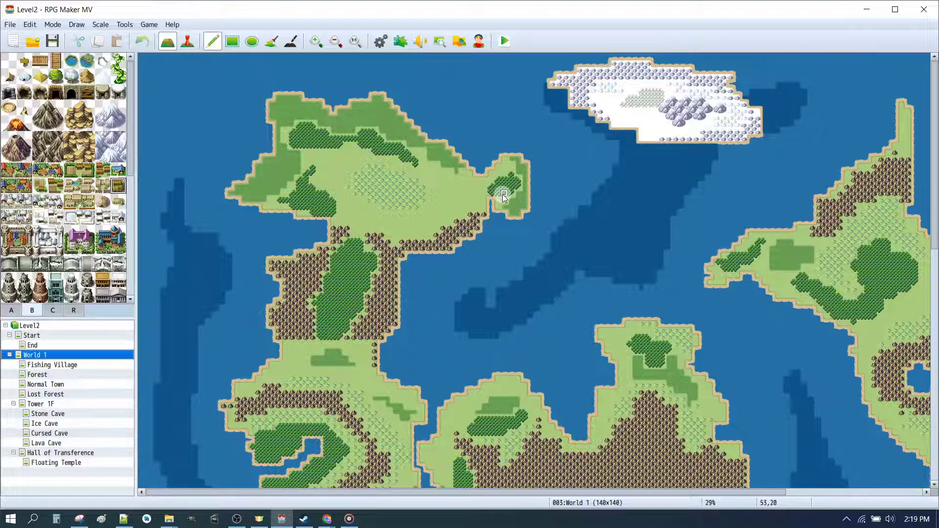
{"action": "scroll", "coordinate": [489, 195], "scroll_direction": "up", "scroll_amount": 3, "text": "ctrl"}
{"action": "scroll", "coordinate": [489, 191], "scroll_direction": "up", "scroll_amount": 3, "text": "ctrl"}
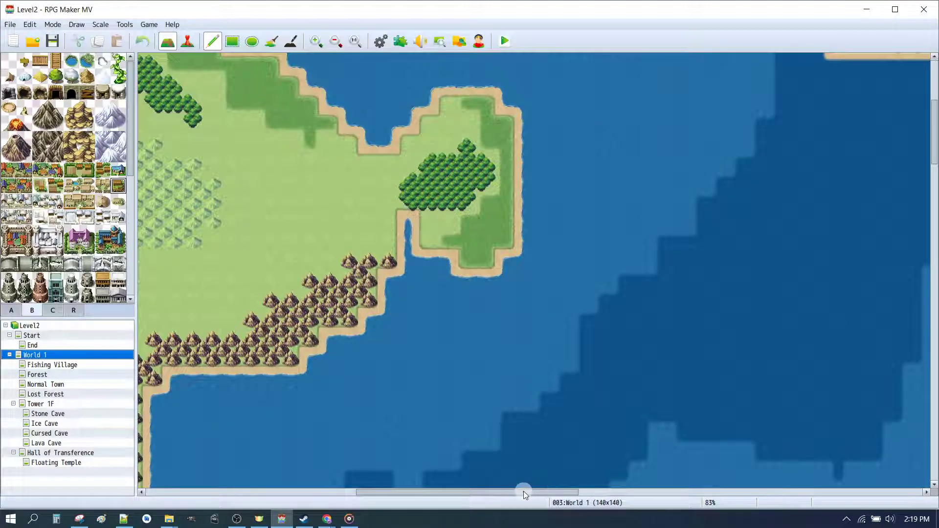
{"action": "left_click_drag", "start_coordinate": [518, 496], "coordinate": [466, 444]}
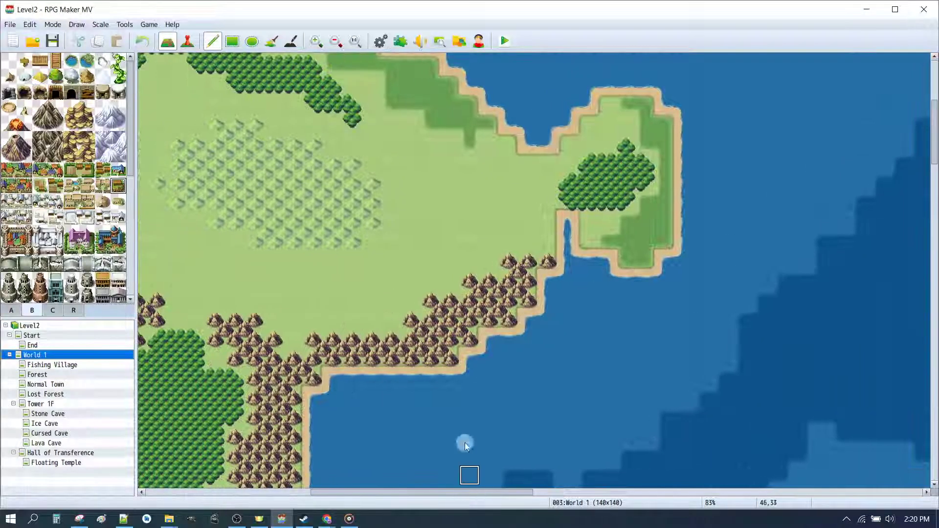
{"action": "left_click", "coordinate": [59, 365]}
{"action": "scroll", "coordinate": [461, 202], "scroll_direction": "down", "scroll_amount": 2, "text": "ctrl"}
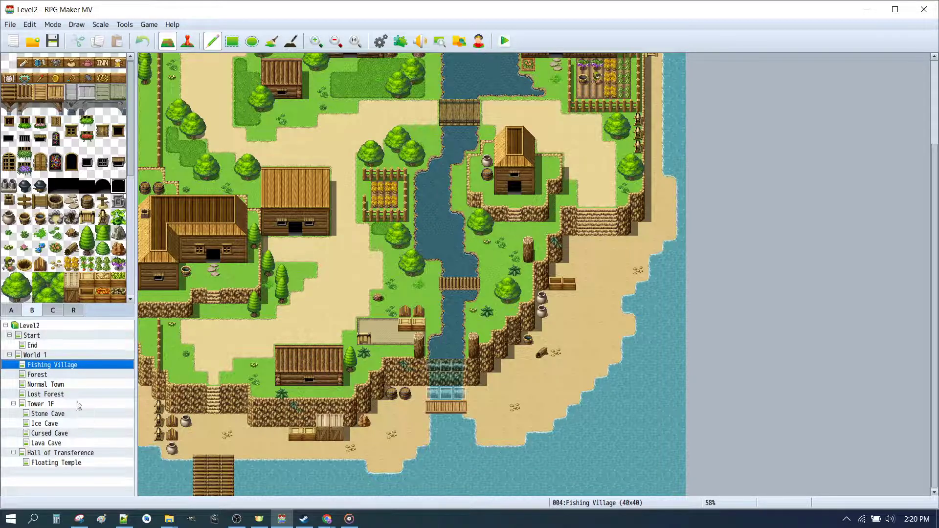
{"action": "left_click", "coordinate": [36, 355]}
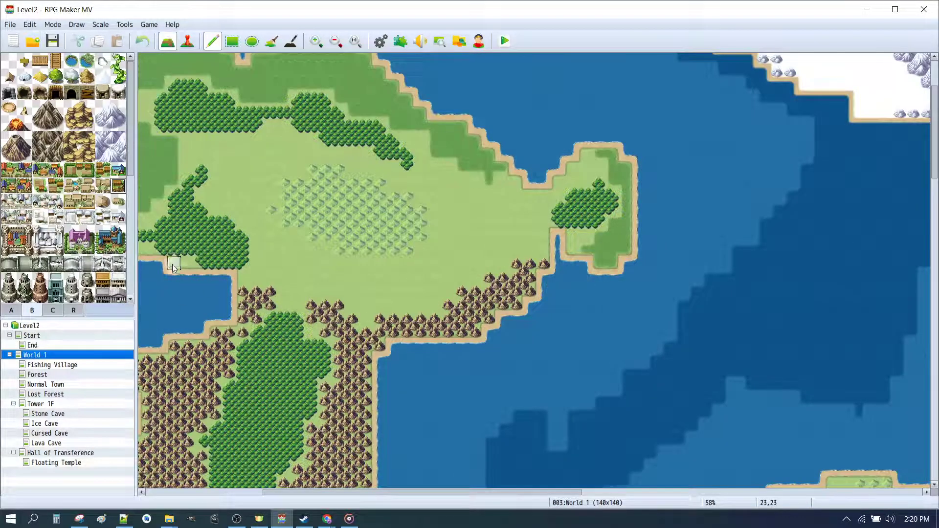
{"action": "left_click", "coordinate": [13, 312]}
- Paint the small village tile from tileset B onto the World 1 peninsula's shore
{"action": "left_click", "coordinate": [32, 310]}
{"action": "left_click", "coordinate": [118, 185]}
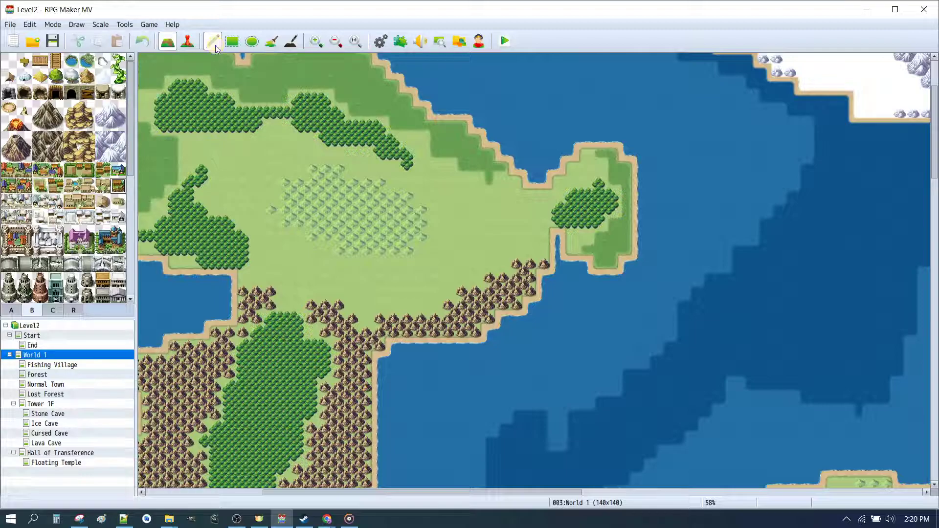
{"action": "left_click", "coordinate": [614, 261]}
{"action": "left_click", "coordinate": [612, 264]}
{"action": "left_click", "coordinate": [626, 262]}
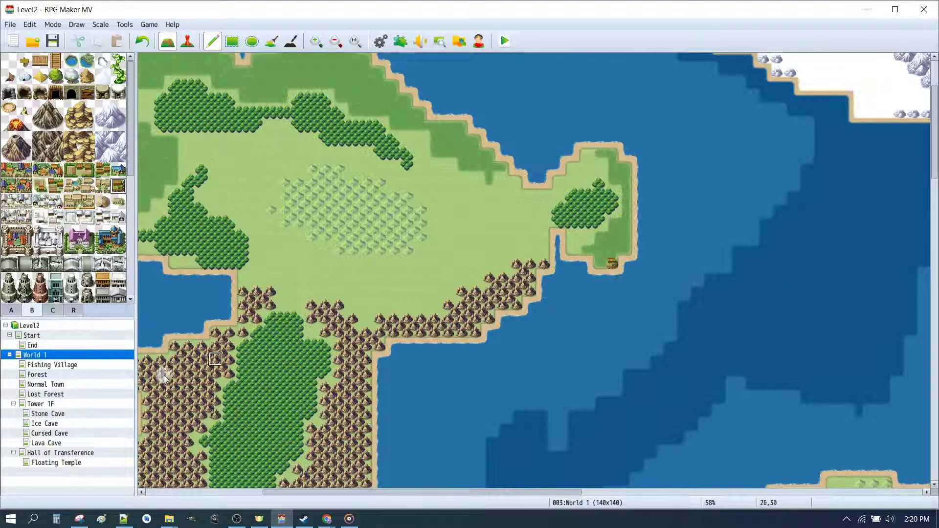
{"action": "left_click", "coordinate": [57, 365]}
{"action": "left_click", "coordinate": [57, 356]}
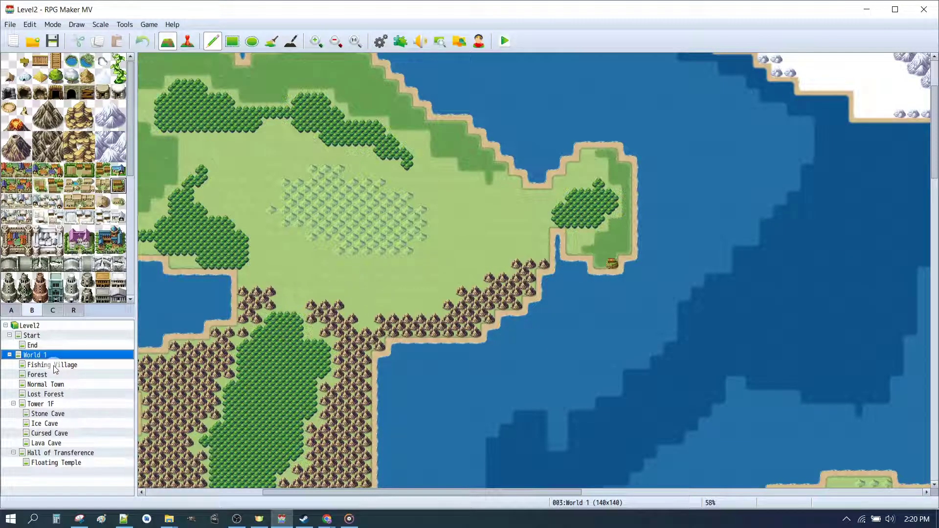
{"action": "right_click", "coordinate": [614, 268]}
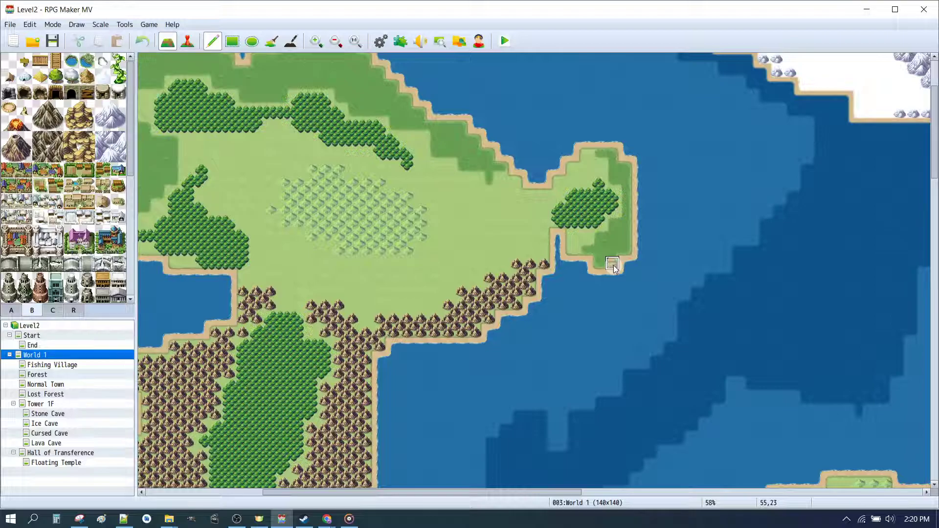
- Start a quick Transfer event on the World 1 village tile
{"action": "left_click", "coordinate": [188, 42]}
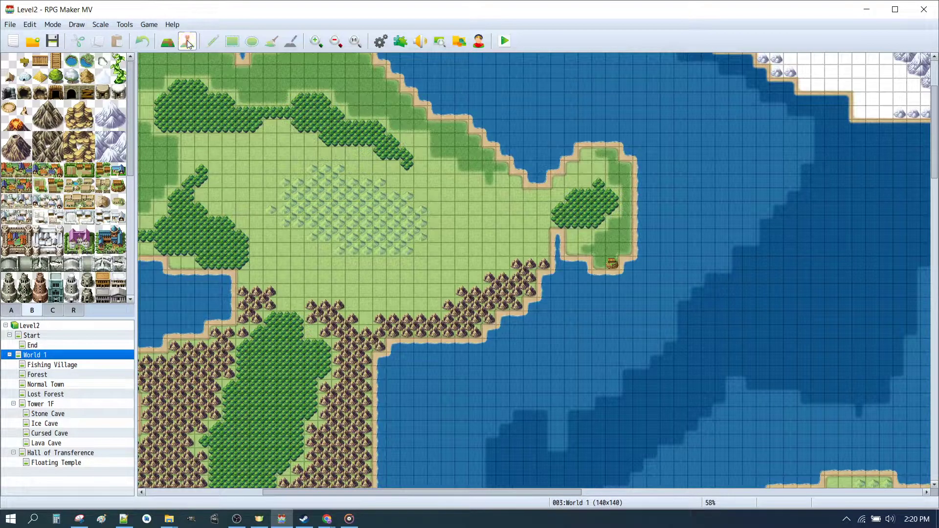
{"action": "right_click", "coordinate": [614, 263]}
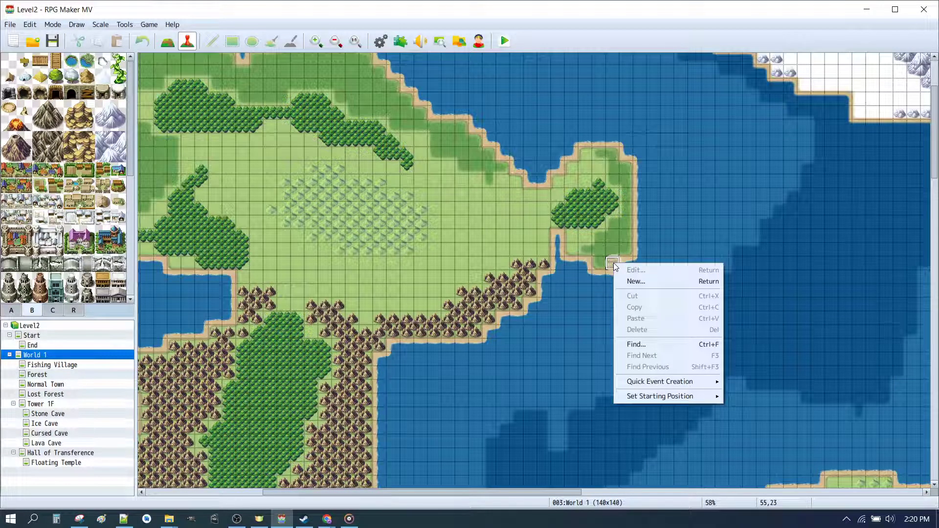
{"action": "mouse_move", "coordinate": [685, 382]}
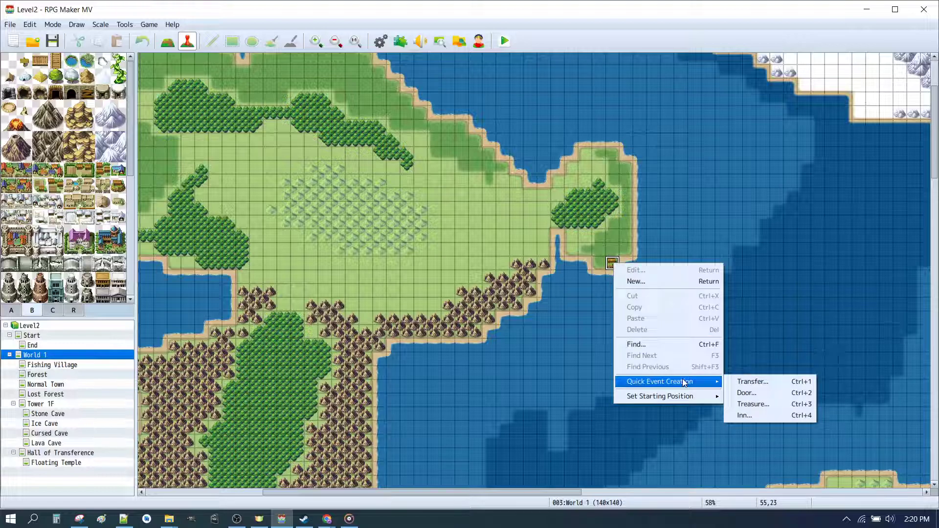
{"action": "left_click", "coordinate": [751, 384]}
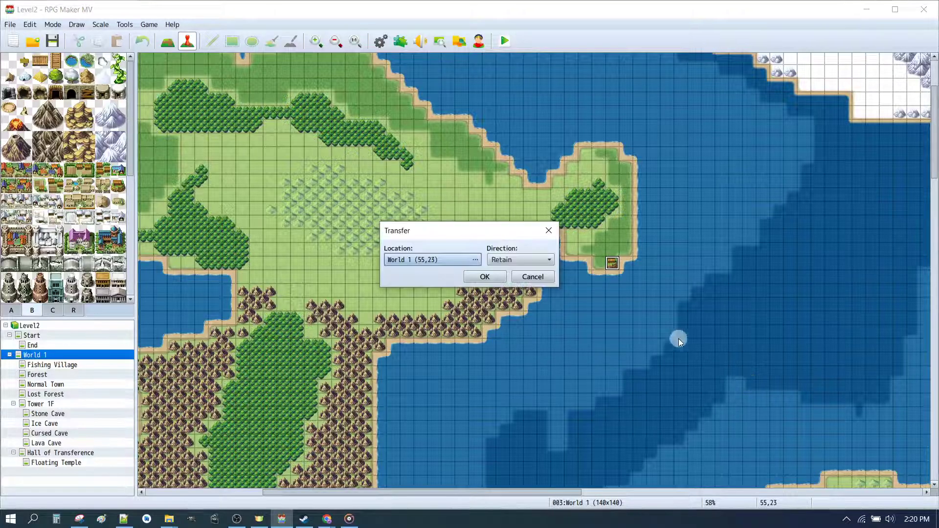
- Set the transfer destination to Fishing Village (6,1), facing Down, and confirm
{"action": "double_click", "coordinate": [441, 264]}
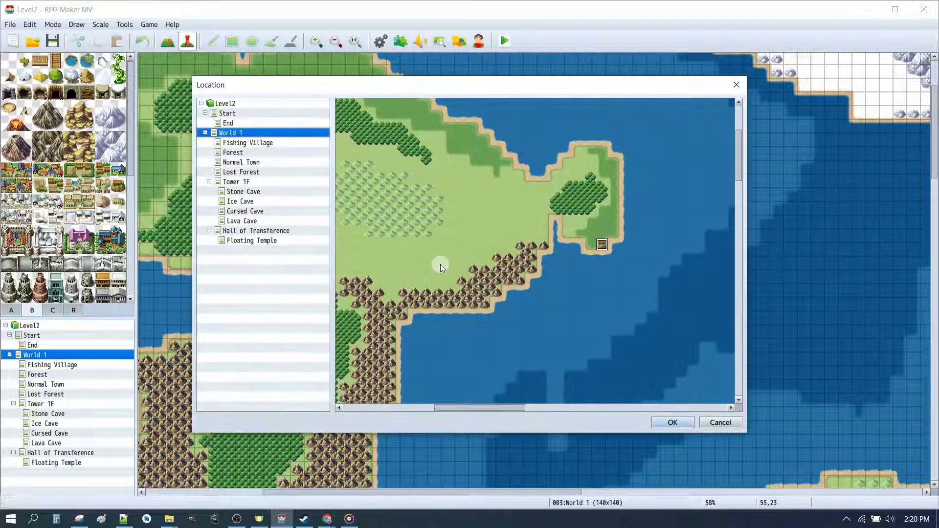
{"action": "left_click", "coordinate": [243, 143]}
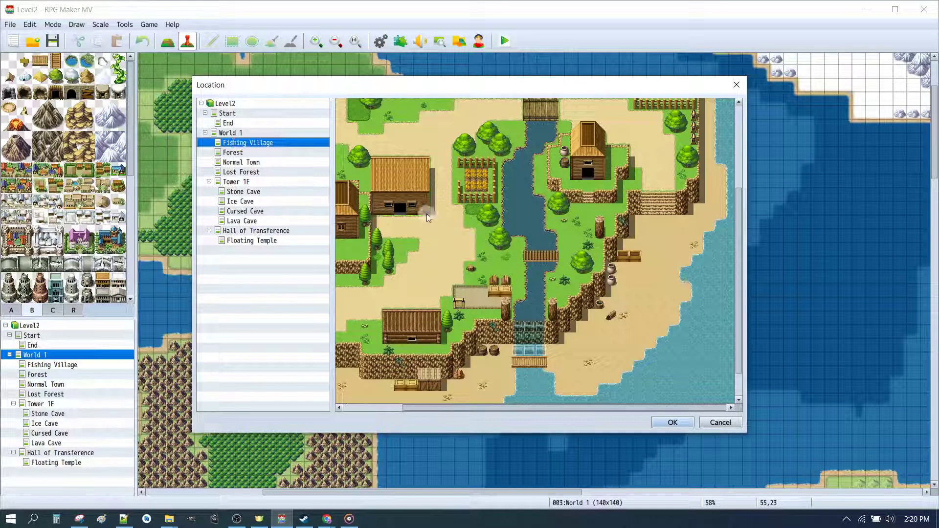
{"action": "scroll", "coordinate": [450, 221], "scroll_direction": "up", "scroll_amount": 1}
{"action": "left_click_drag", "start_coordinate": [492, 407], "coordinate": [433, 406]}
{"action": "left_click", "coordinate": [492, 224]}
{"action": "left_click", "coordinate": [413, 113]}
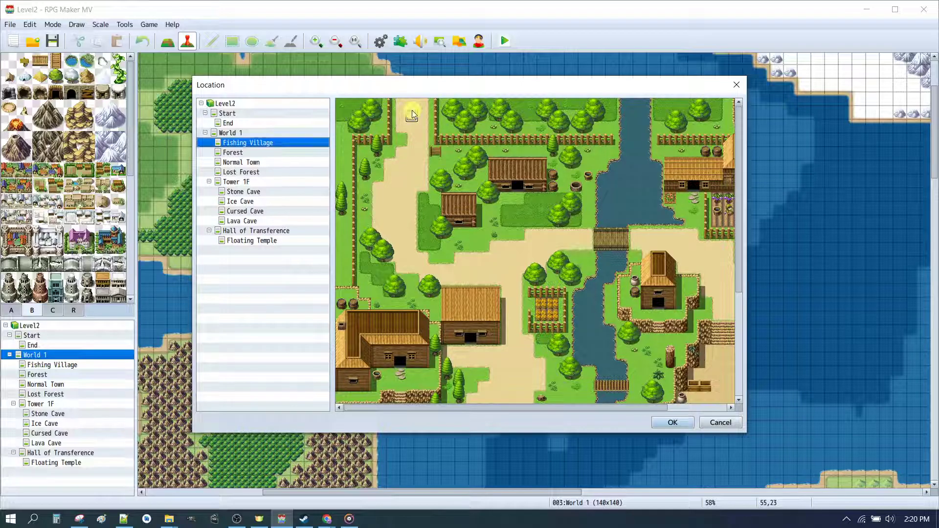
{"action": "left_click", "coordinate": [665, 426]}
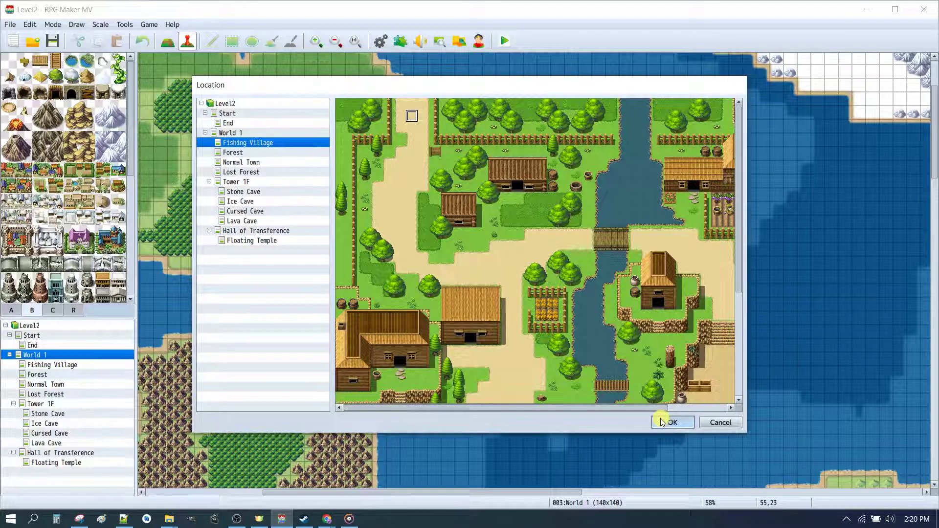
{"action": "left_click", "coordinate": [519, 260]}
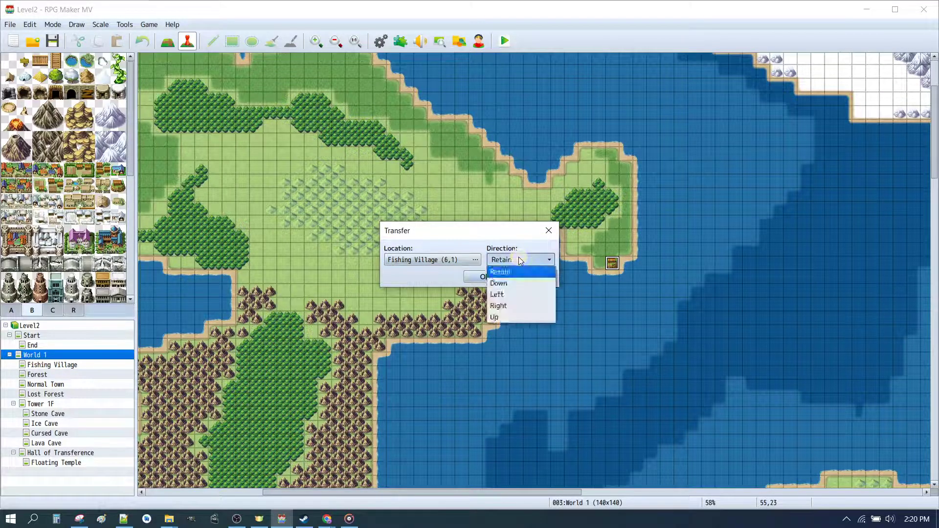
{"action": "left_click", "coordinate": [498, 282]}
{"action": "left_click", "coordinate": [484, 277]}
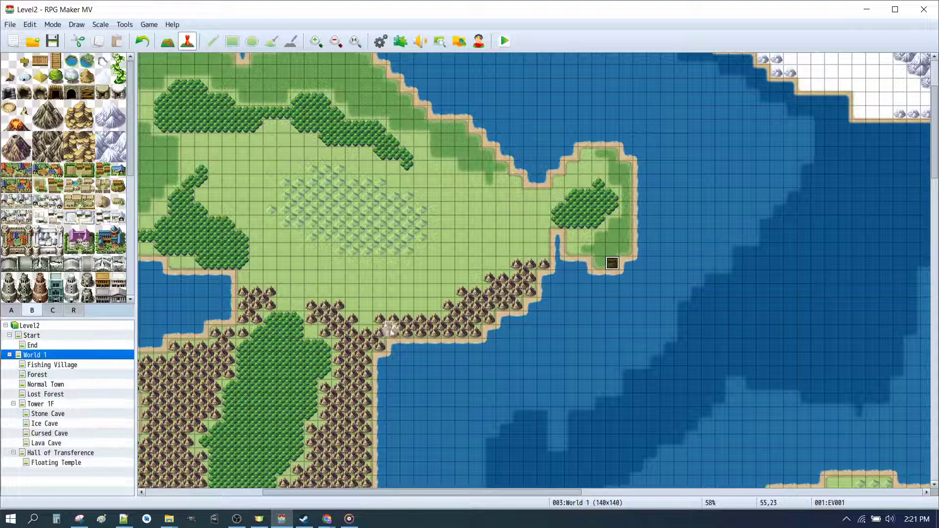
- Start a quick Transfer event on Fishing Village's top exit tile (6,0)
{"action": "left_click", "coordinate": [56, 364]}
{"action": "scroll", "coordinate": [224, 166], "scroll_direction": "up", "scroll_amount": 5}
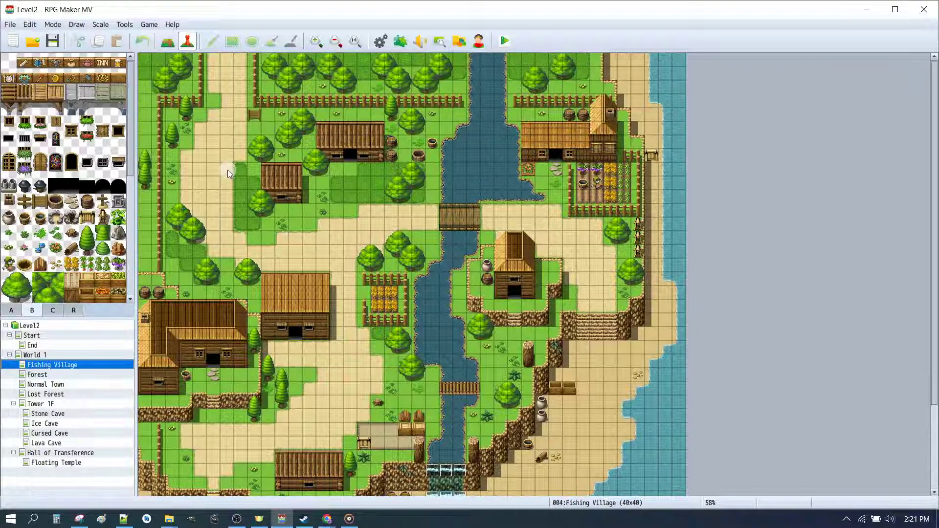
{"action": "right_click", "coordinate": [225, 59]}
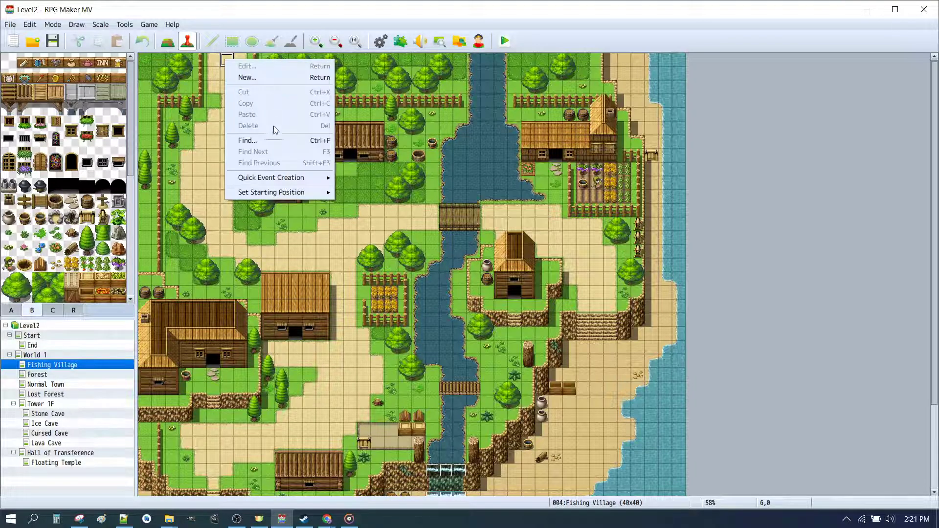
{"action": "mouse_move", "coordinate": [323, 178]}
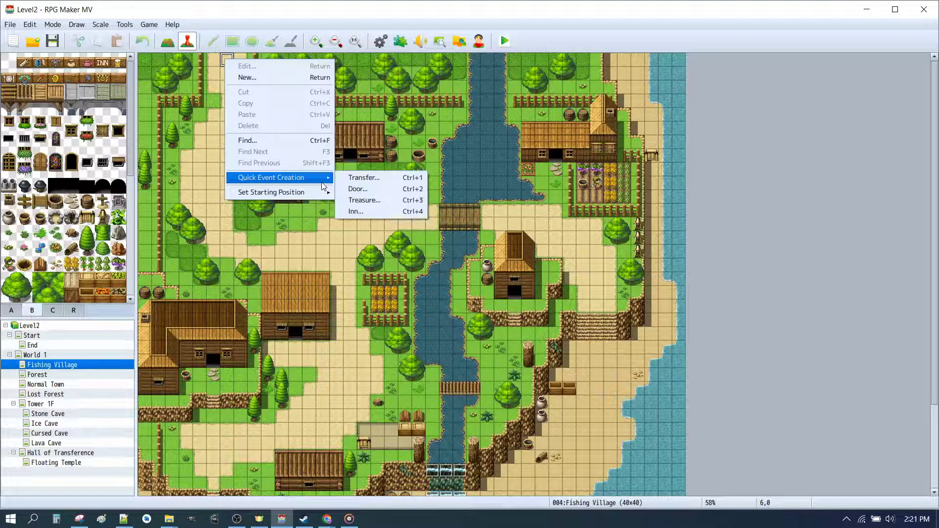
{"action": "left_click", "coordinate": [364, 180]}
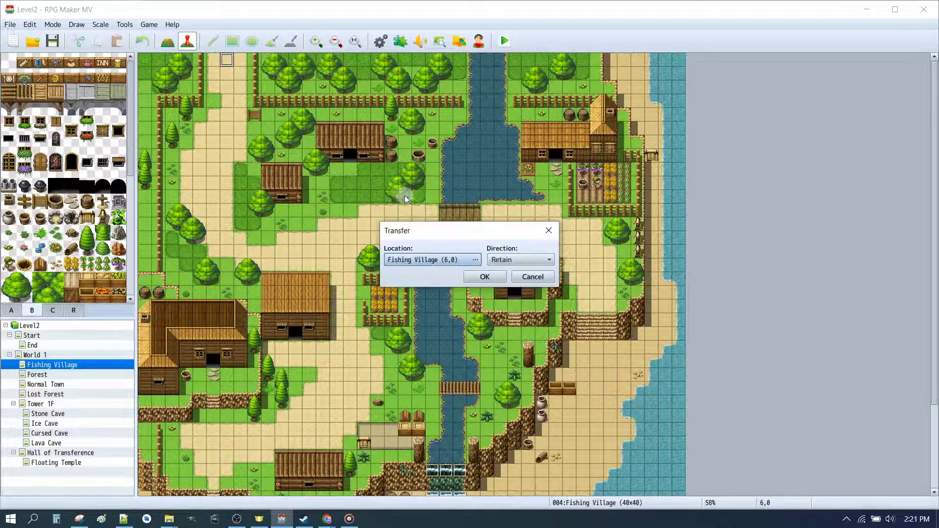
- Set the transfer destination to World 1 (55,23), facing Up, and confirm
{"action": "left_click", "coordinate": [457, 262]}
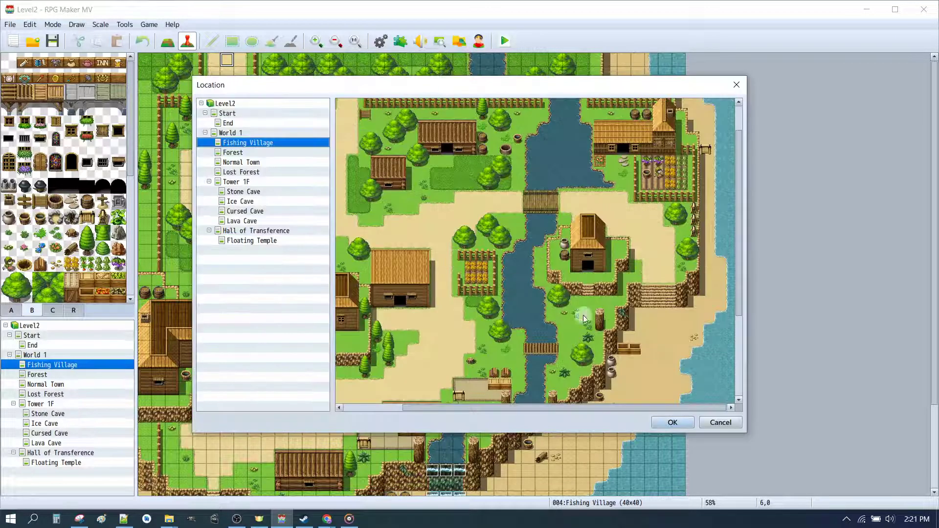
{"action": "left_click", "coordinate": [265, 133]}
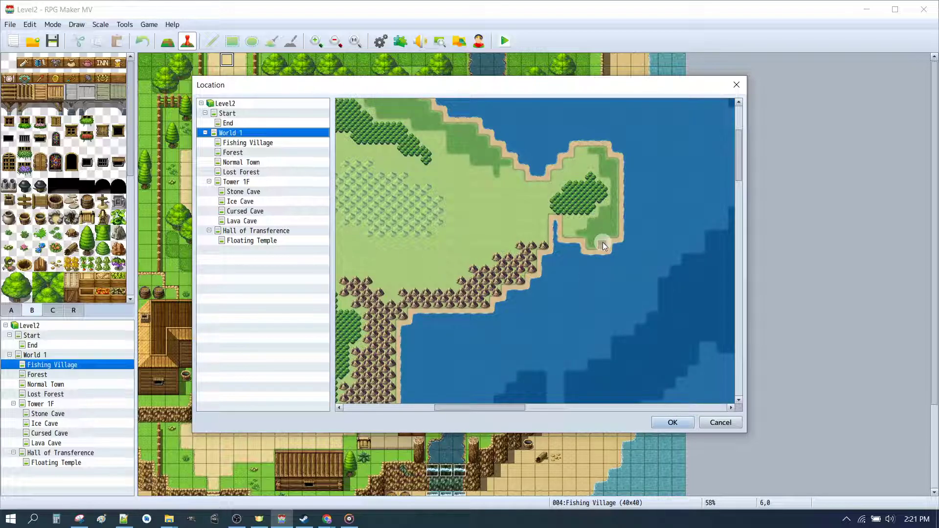
{"action": "left_click", "coordinate": [603, 242]}
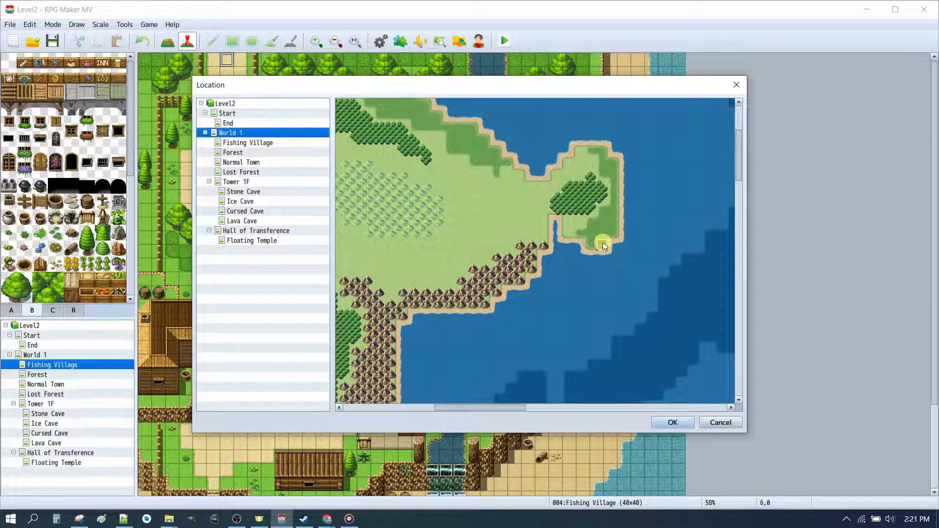
{"action": "left_click", "coordinate": [667, 427]}
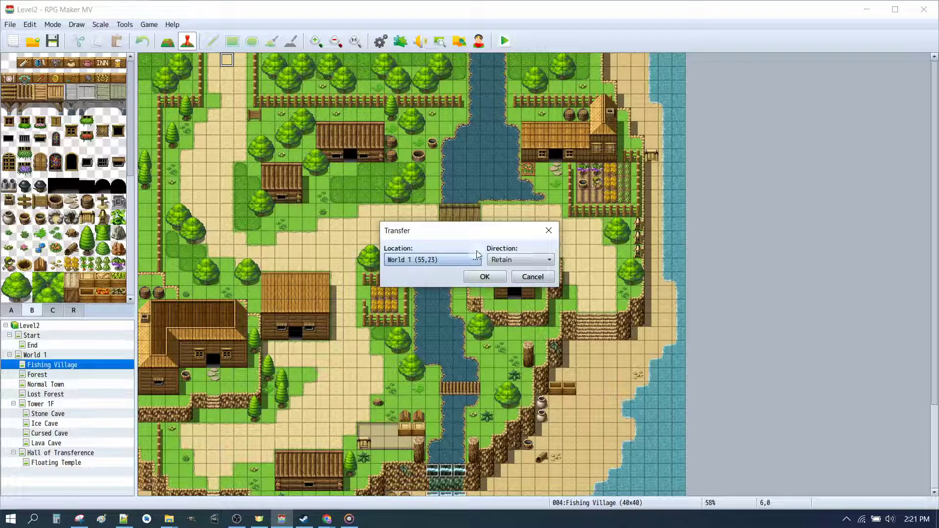
{"action": "left_click", "coordinate": [530, 260]}
{"action": "left_click", "coordinate": [500, 315]}
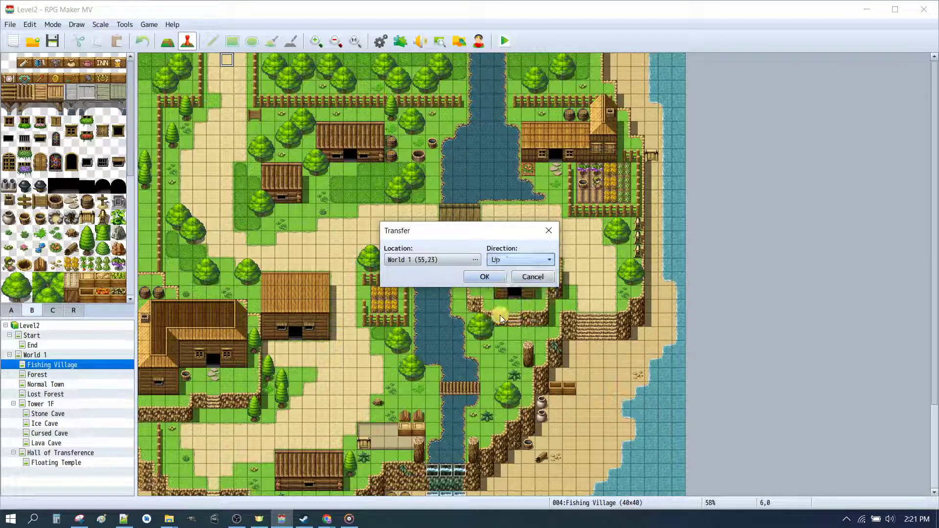
{"action": "left_click", "coordinate": [487, 277]}
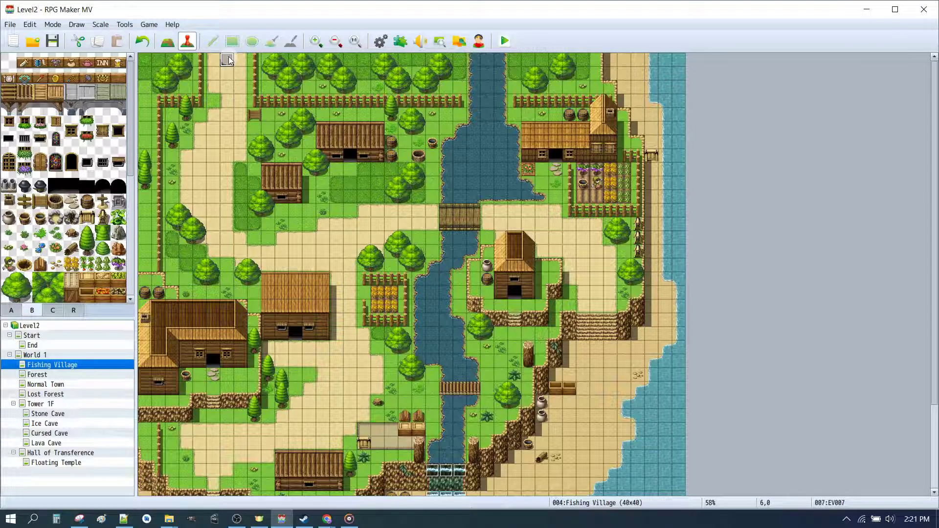
{"action": "left_click", "coordinate": [213, 58]}
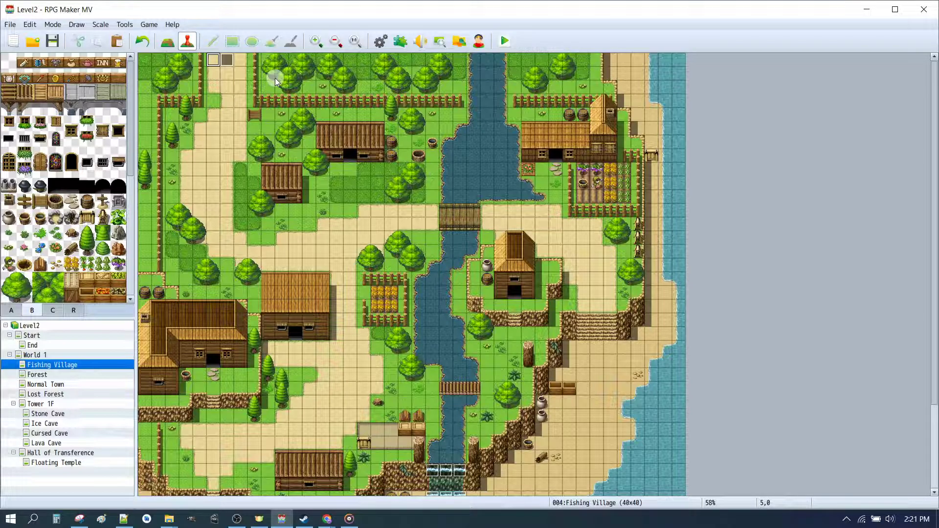
- Paste copies of the transfer event onto tiles 5,0 and 7,0 of the top path
{"action": "key", "text": "ctrl+v"}
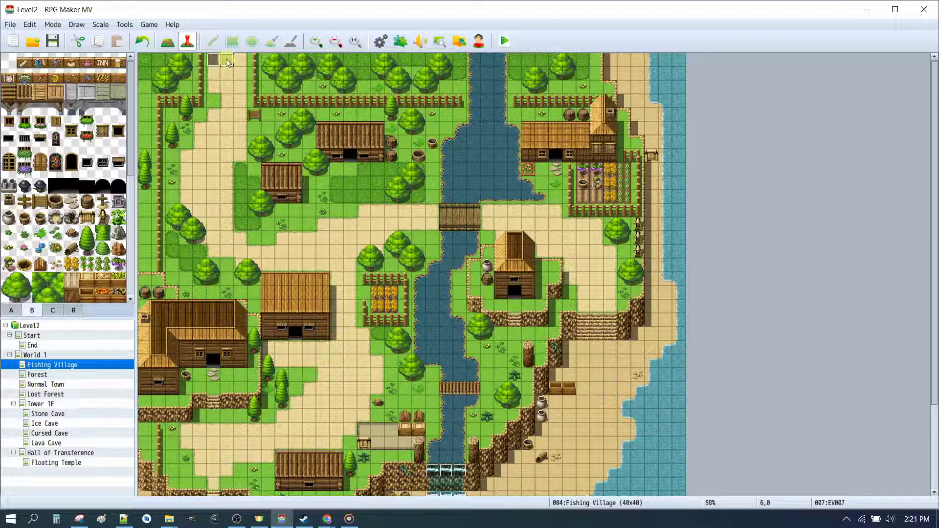
{"action": "left_click", "coordinate": [241, 58]}
{"action": "key", "text": "ctrl+v"}
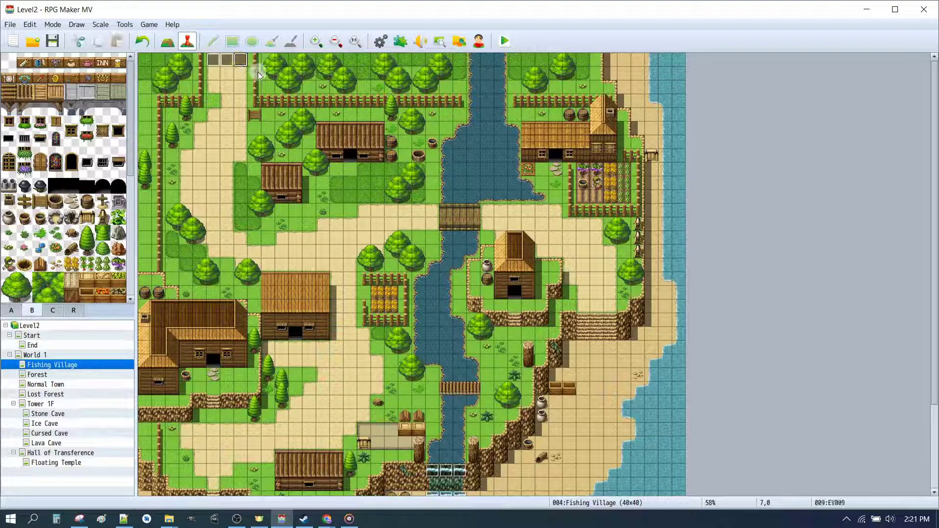
- Check the pasted event copies at tiles 5,0 and 7,0, then return to World 1
{"action": "left_click", "coordinate": [215, 59]}
{"action": "left_click", "coordinate": [241, 60]}
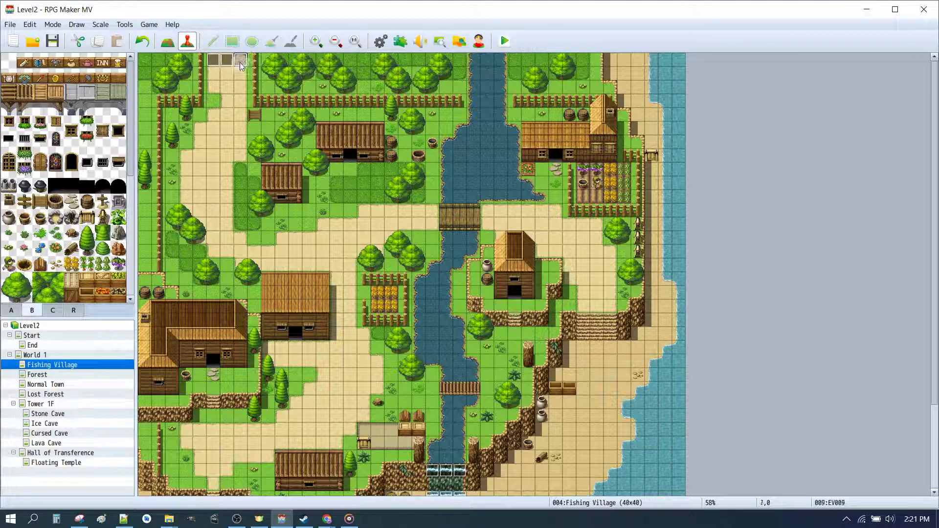
{"action": "left_click", "coordinate": [224, 77]}
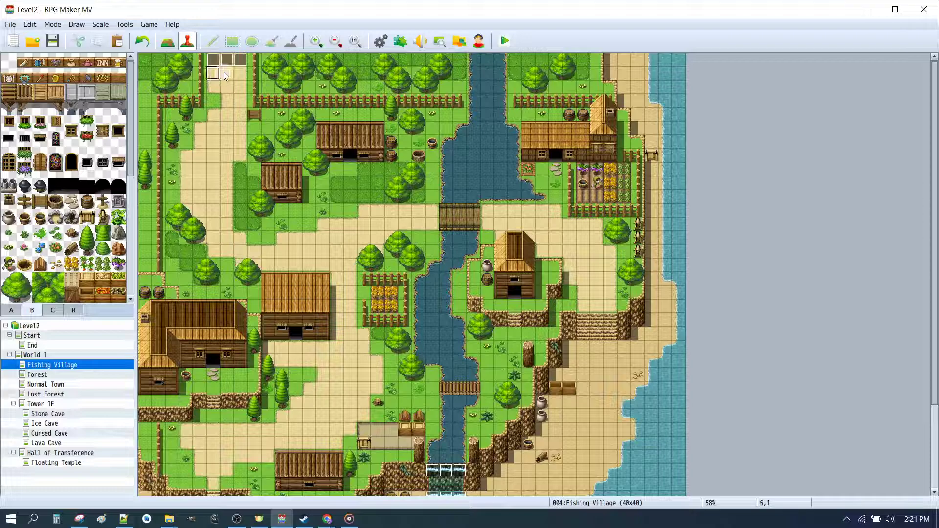
{"action": "left_click", "coordinate": [240, 60]}
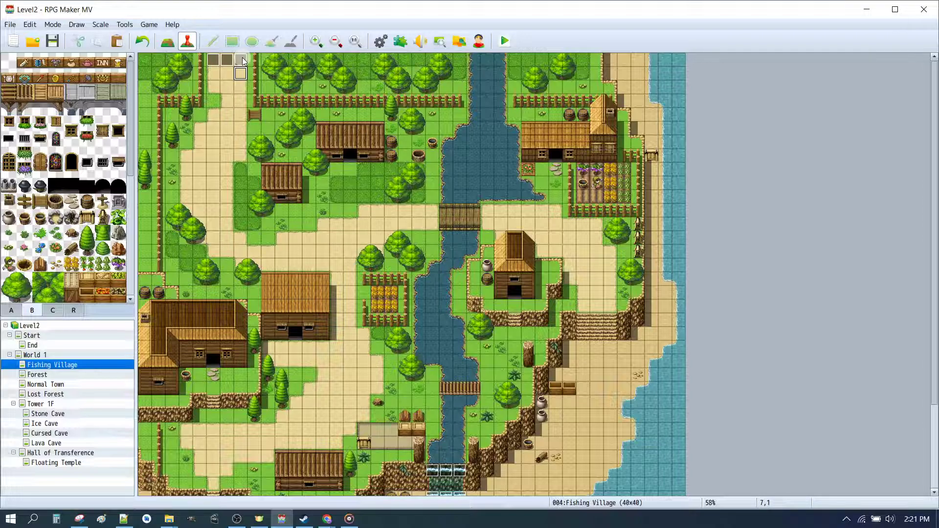
{"action": "left_click", "coordinate": [214, 60]}
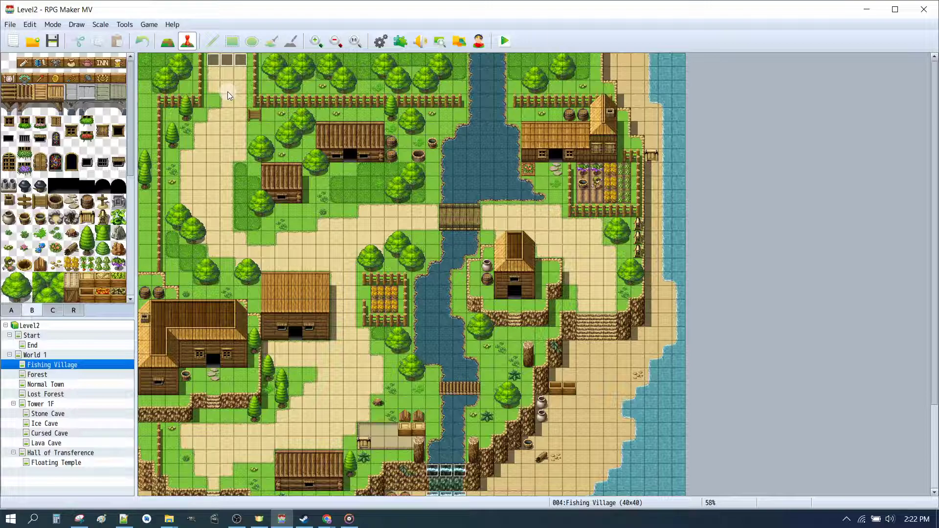
{"action": "left_click", "coordinate": [44, 355]}
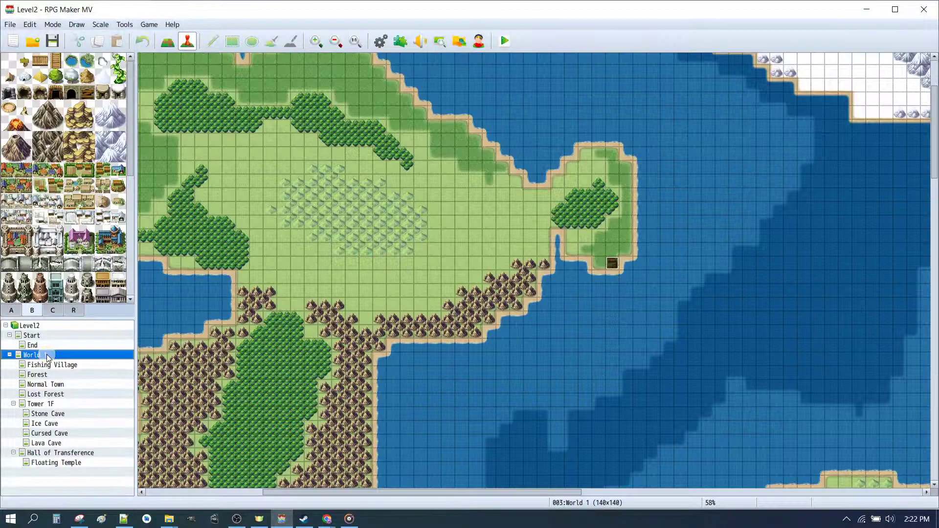
- Set the player's starting position on the tile above the village, save, and start a playtest
{"action": "right_click", "coordinate": [615, 239]}
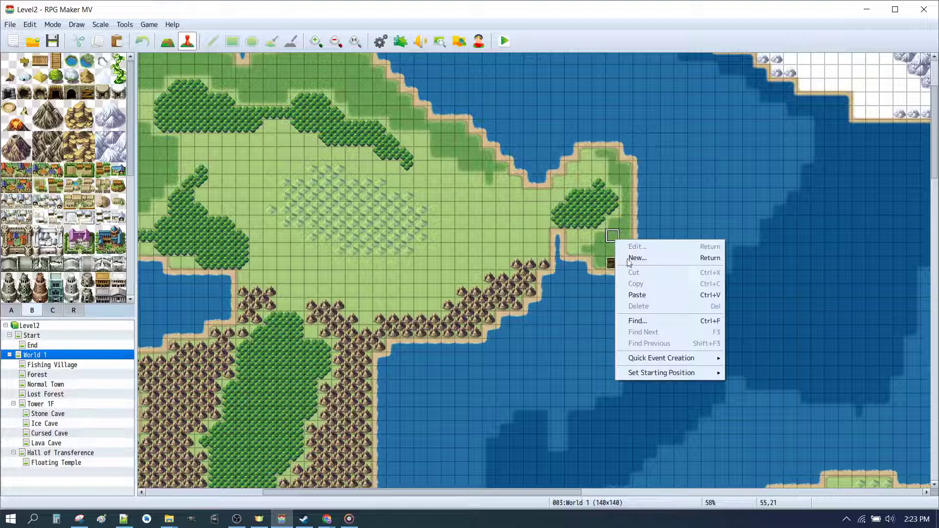
{"action": "mouse_move", "coordinate": [663, 374]}
{"action": "left_click", "coordinate": [759, 372]}
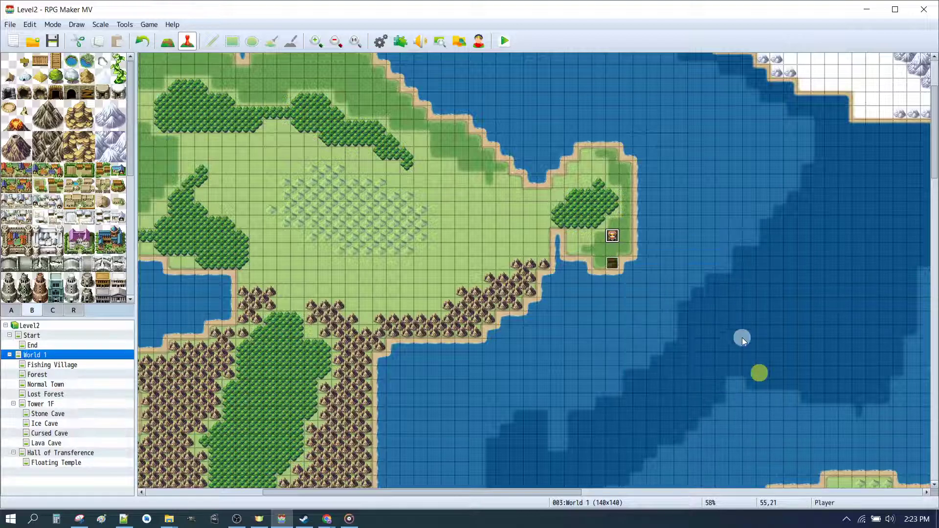
{"action": "left_click", "coordinate": [504, 42]}
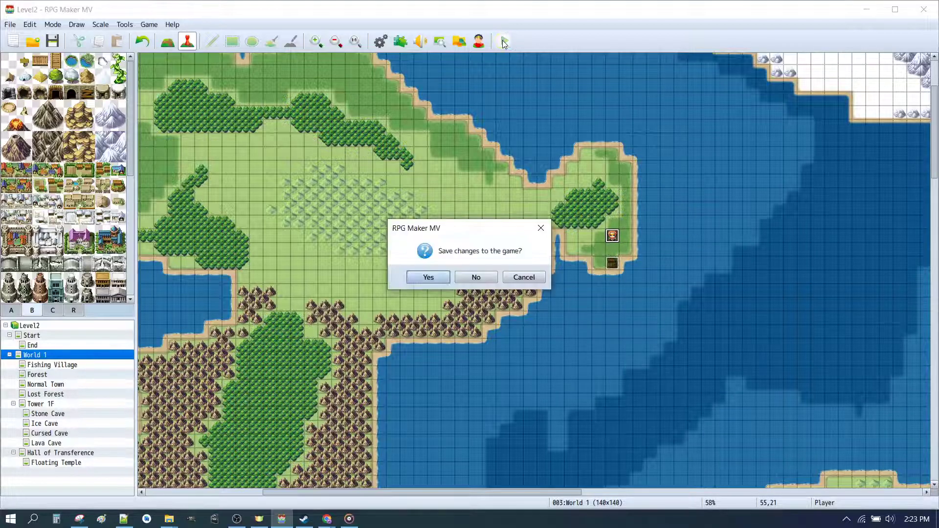
{"action": "left_click", "coordinate": [428, 278]}
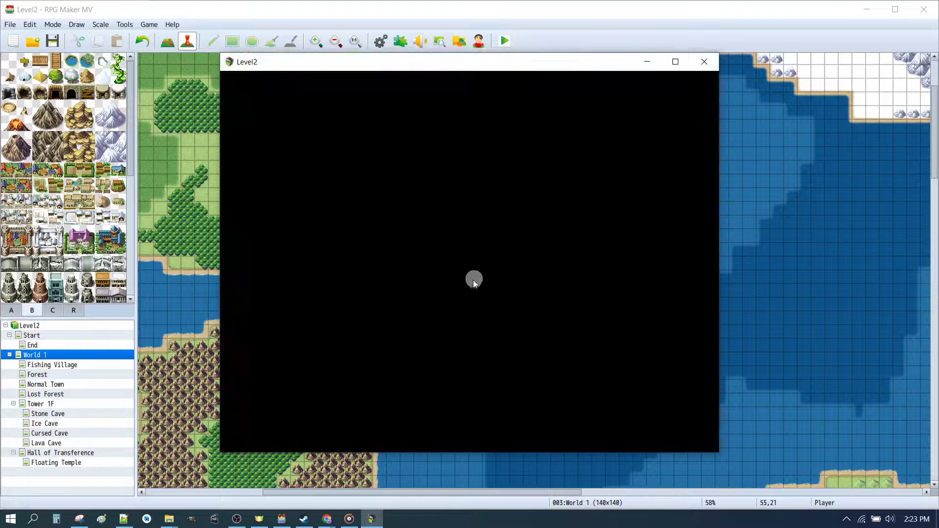
- Start a new game full screen and walk the party across the island into Fishing Village
{"action": "left_click", "coordinate": [675, 61]}
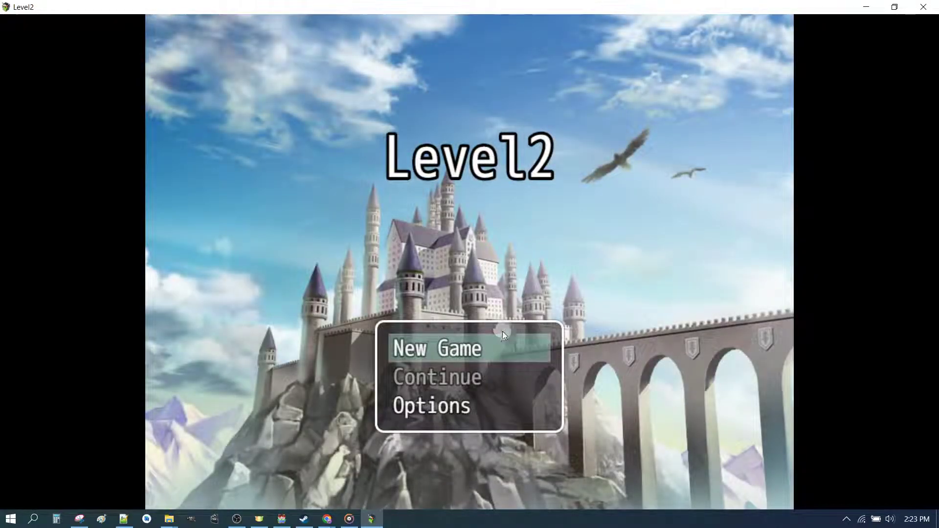
{"action": "left_click", "coordinate": [503, 333]}
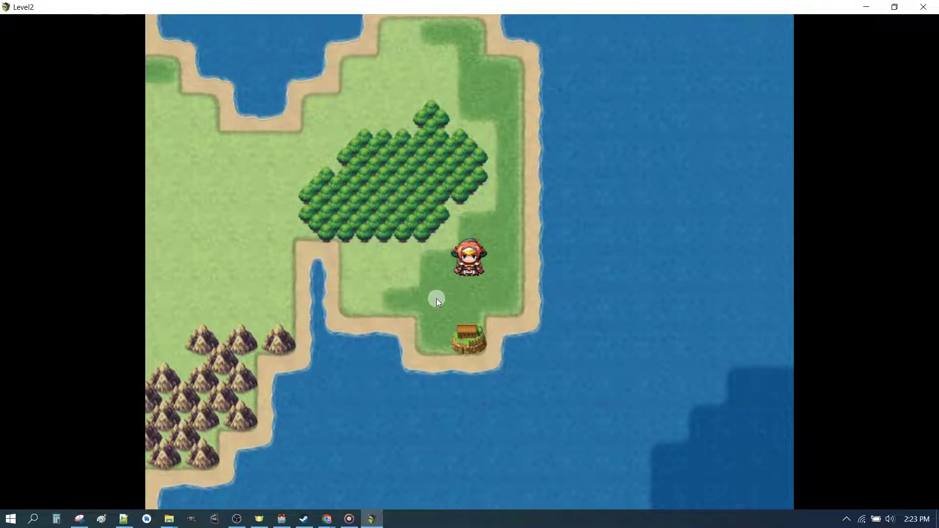
{"action": "left_click", "coordinate": [375, 212]}
{"action": "left_click", "coordinate": [474, 138]}
{"action": "left_click", "coordinate": [596, 314]}
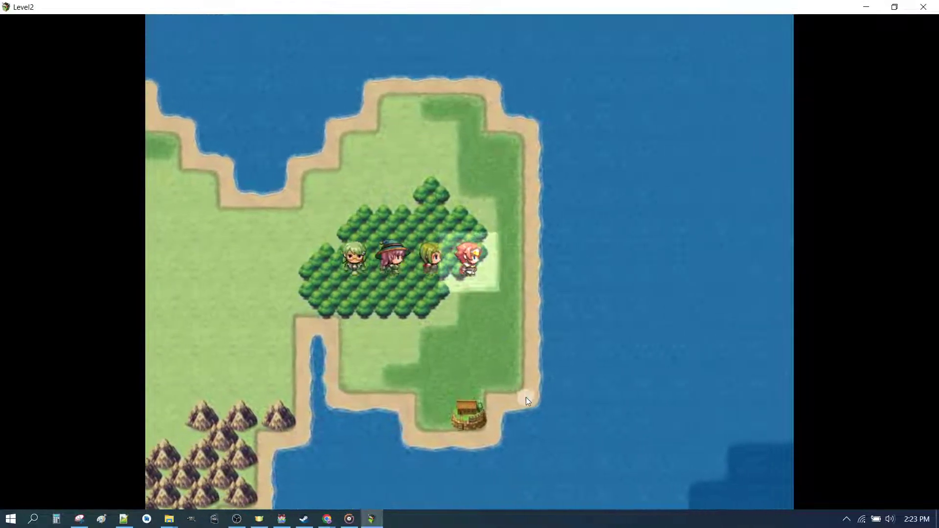
{"action": "left_click", "coordinate": [465, 409]}
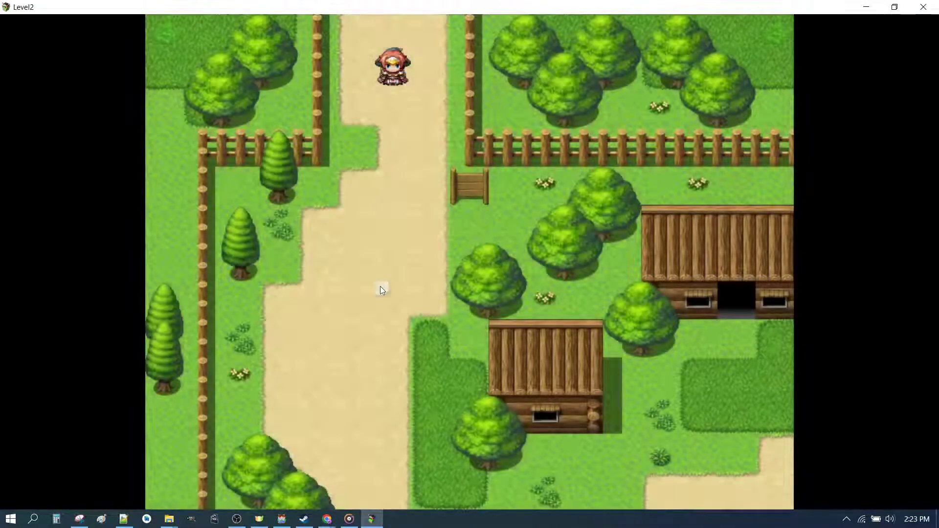
- Walk out through the village's north exit back to World 1 and close the playtest
{"action": "left_click", "coordinate": [388, 148]}
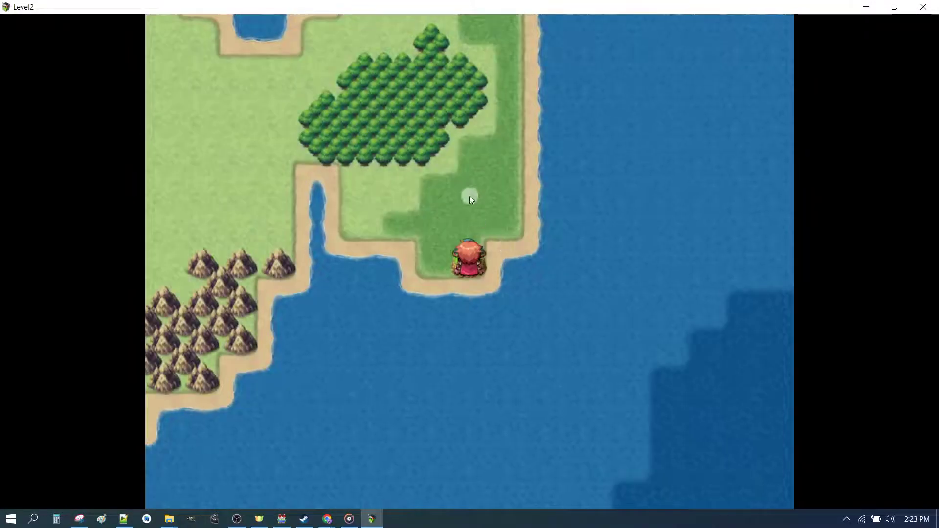
{"action": "left_click", "coordinate": [468, 194]}
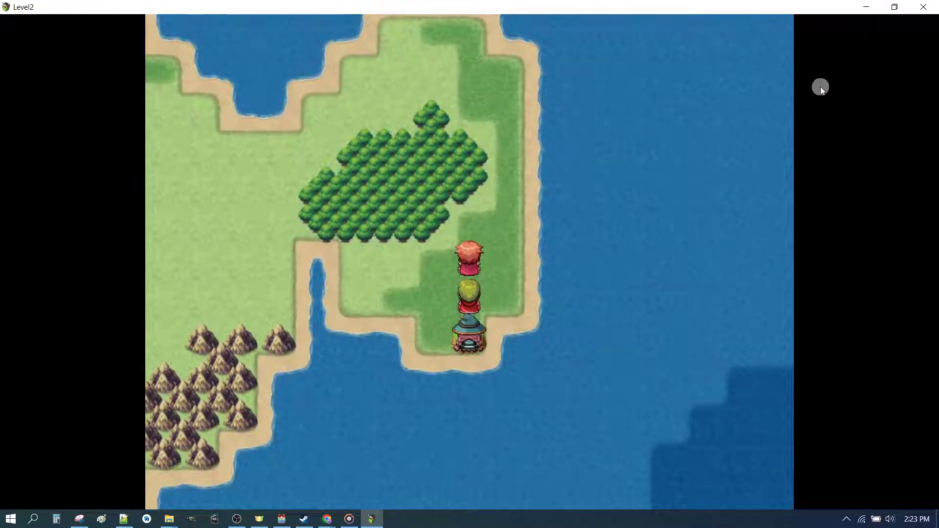
{"action": "left_click", "coordinate": [923, 7]}
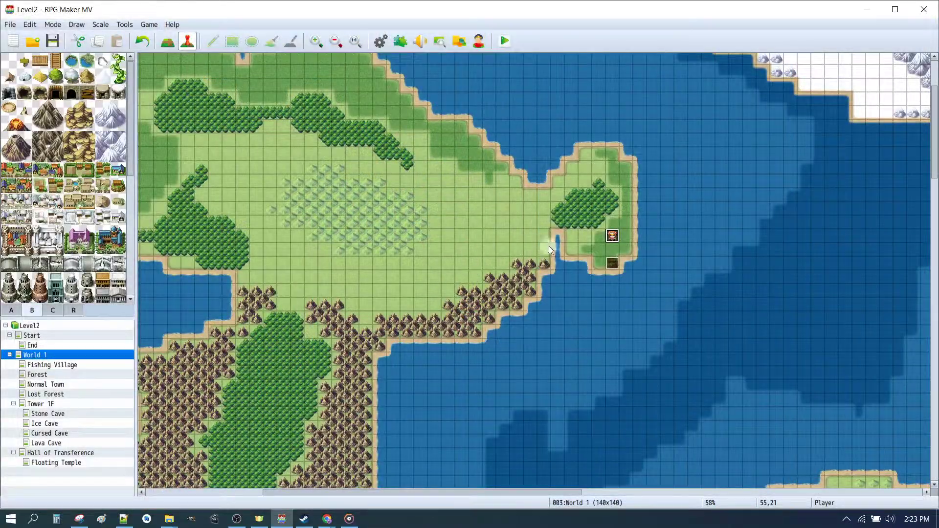